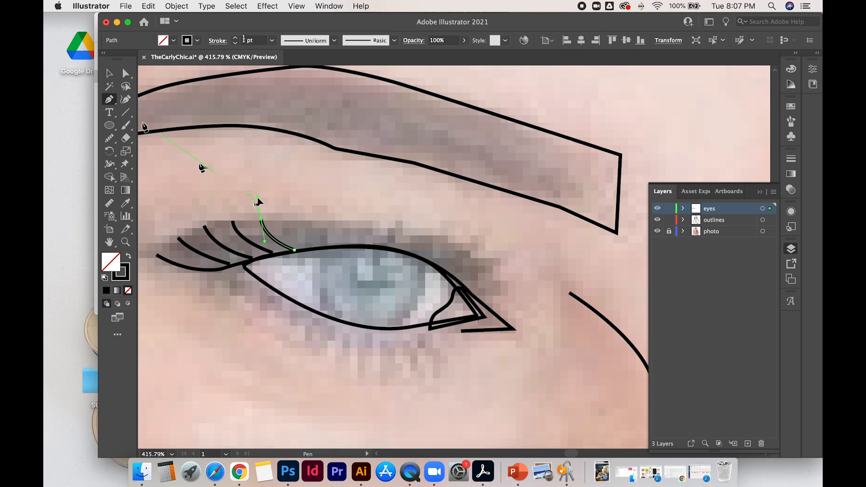
# Step: Draw a curved lash on the upper lid with the Pen tool and start the next lash beside it
pyautogui.click(110, 100)
pyautogui.click(313, 246)
pyautogui.moveTo(290, 220); pyautogui.dragTo(287, 199)
pyautogui.click(109, 99)
pyautogui.click(333, 244)
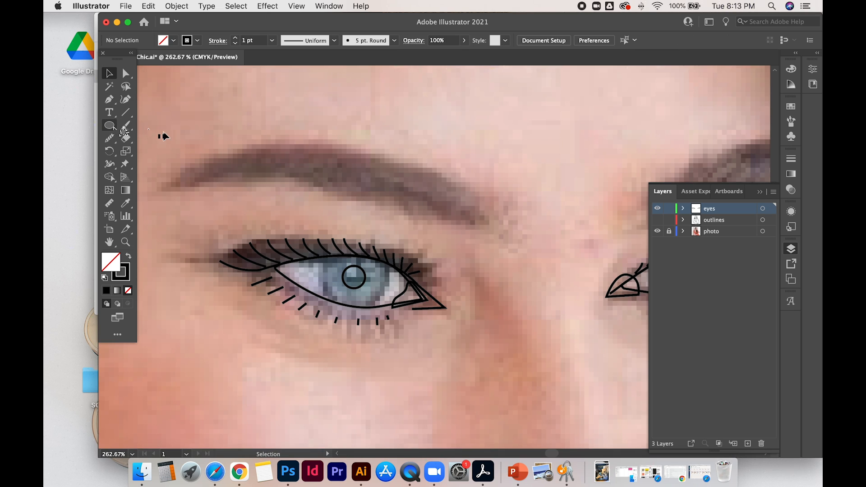
# Step: Draw the iris as a circle around the pupil and enlarge it slightly to fit the photo
pyautogui.moveTo(376, 309); pyautogui.dragTo(376, 310)
pyautogui.press('v')
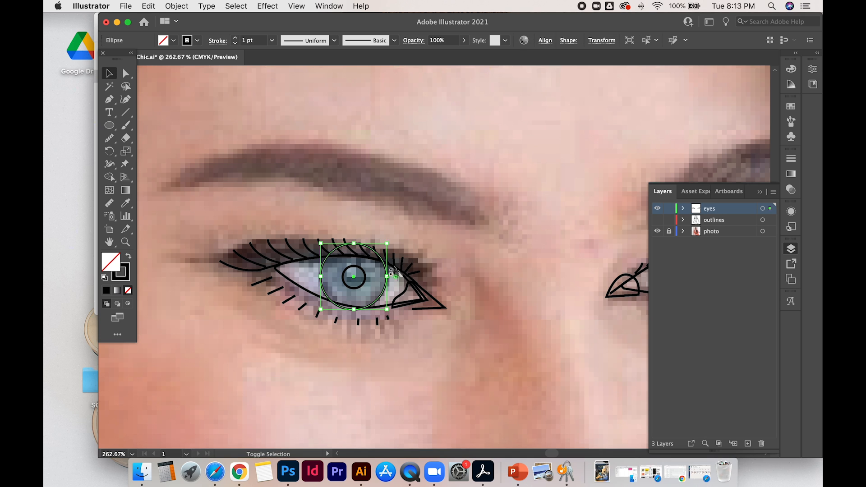
pyautogui.moveTo(391, 240); pyautogui.dragTo(390, 240)
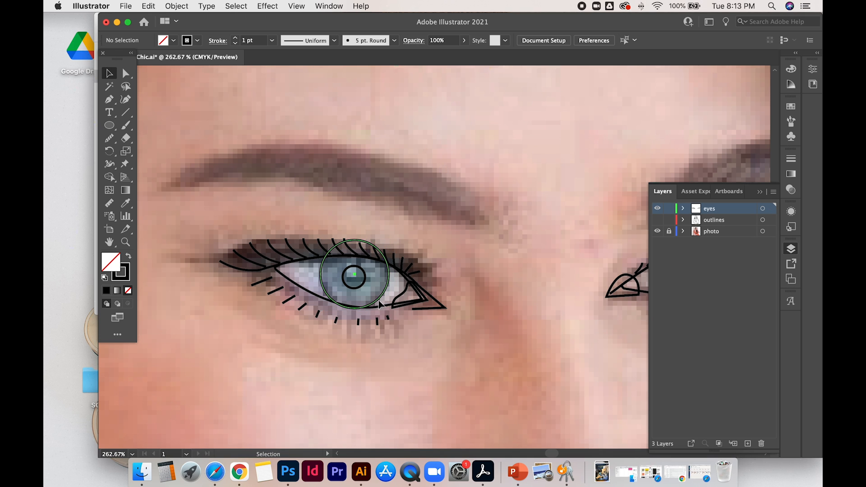
pyautogui.scroll(-10, 379, 303)
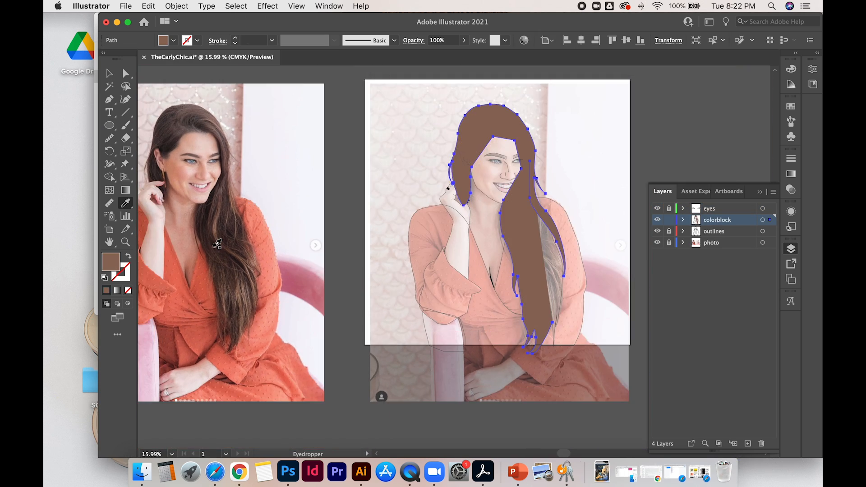
# Step: Recolour the hair shape with a dark brown sampled from the reference photo's hair and send the shape to the back
pyautogui.click(218, 244)
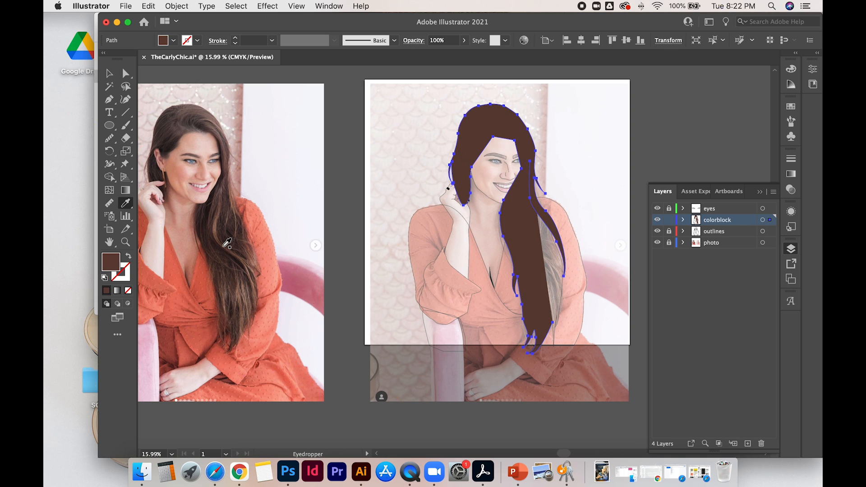
pyautogui.press('v')
pyautogui.click(410, 118)
pyautogui.click(469, 127)
pyautogui.press('super+shift+[')
# Step: Fill the face shape with the skin tone sampled from the forehead in the reference photo
pyautogui.click(471, 176)
pyautogui.click(125, 203)
pyautogui.click(191, 143)
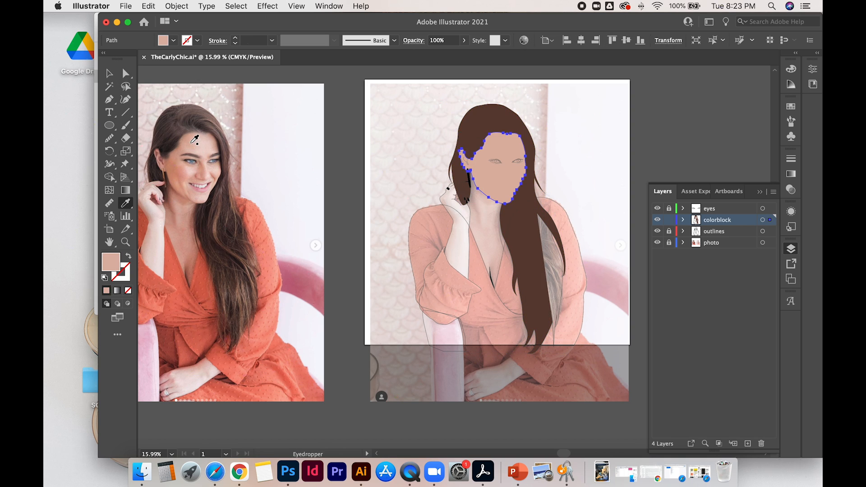
pyautogui.click(284, 166)
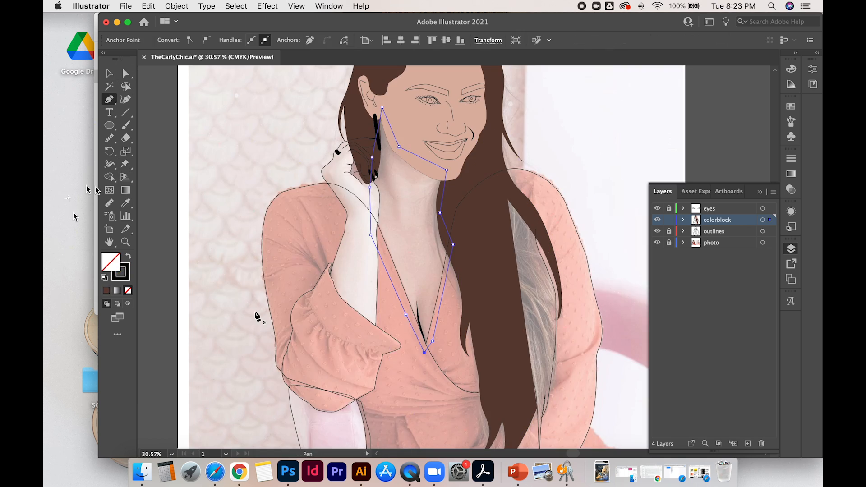
# Step: Fill the neck and chest shape with the face's skin tone and make that fill slightly darker
pyautogui.click(126, 203)
pyautogui.click(406, 124)
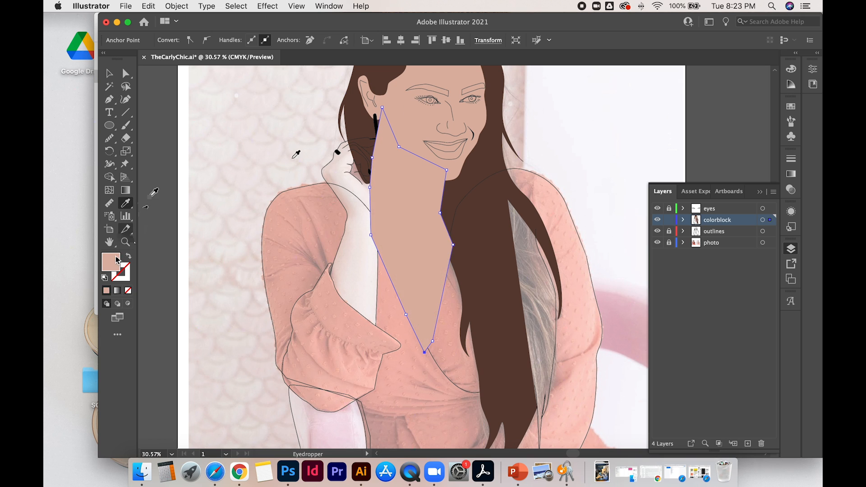
pyautogui.doubleClick(110, 261)
pyautogui.write('10')
pyautogui.press('Return')
pyautogui.moveTo(450, 328); pyautogui.dragTo(428, 328)
pyautogui.doubleClick(111, 262)
pyautogui.write('597')
pyautogui.press('Return')
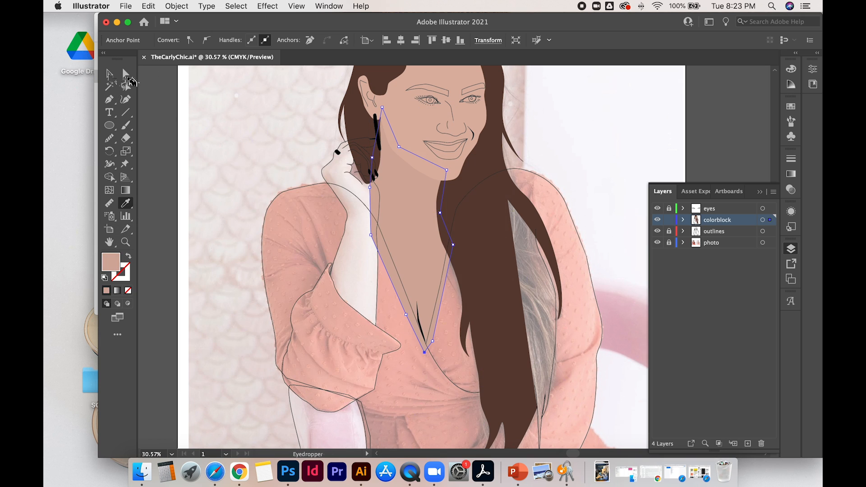
pyautogui.click(109, 73)
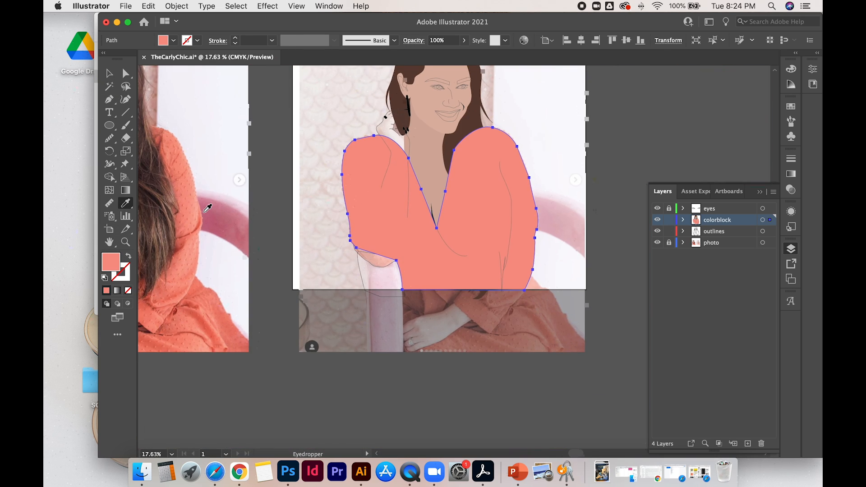
# Step: Send the coral dress and the neck shape to the back so they lie behind the long hair
pyautogui.hscroll(-1, 205, 212)
pyautogui.click(109, 73)
pyautogui.click(216, 106)
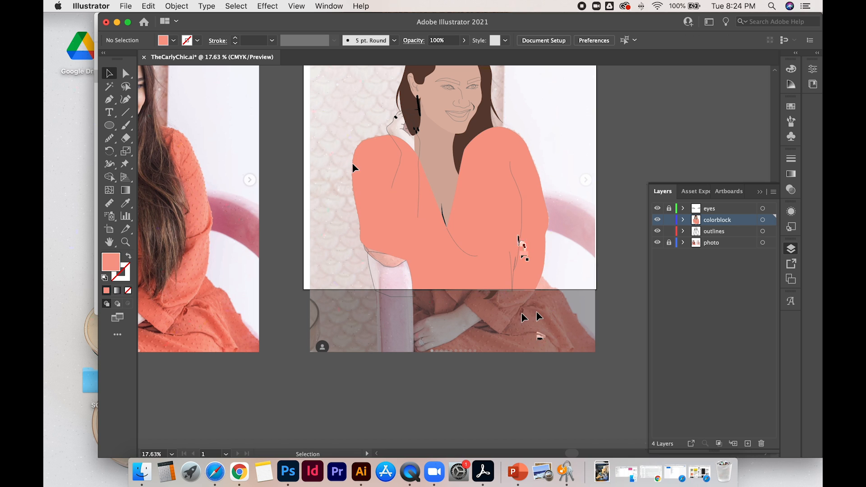
pyautogui.click(522, 231)
pyautogui.click(491, 236)
pyautogui.keyDown('shift'); pyautogui.click(443, 183); pyautogui.keyUp('shift')
pyautogui.press('super+shift+[')
pyautogui.click(430, 435)
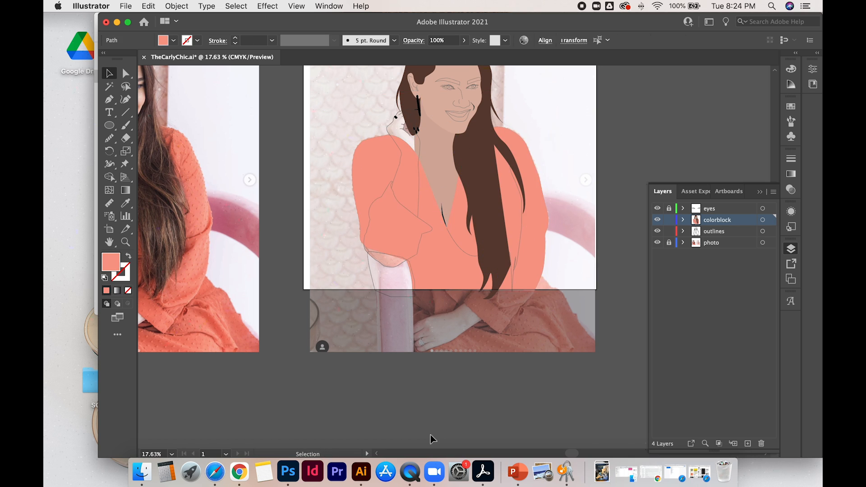
# Step: Hide the photo layer and show it again to check the colour blocks
pyautogui.scroll(4, 462, 376)
pyautogui.click(657, 244)
pyautogui.click(657, 244)
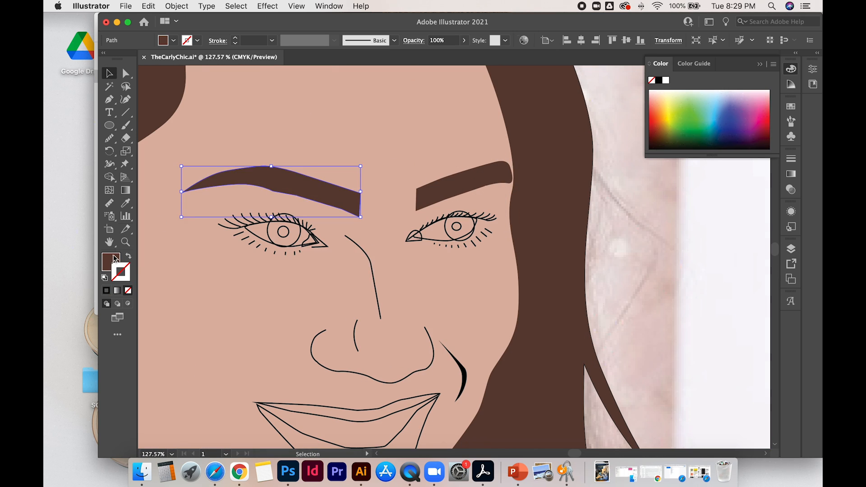
# Step: Apply a linear gradient to the selected eyebrow, fading from dark brown to skin tone towards the nose along the brow's slope
pyautogui.press('g')
pyautogui.click(244, 181)
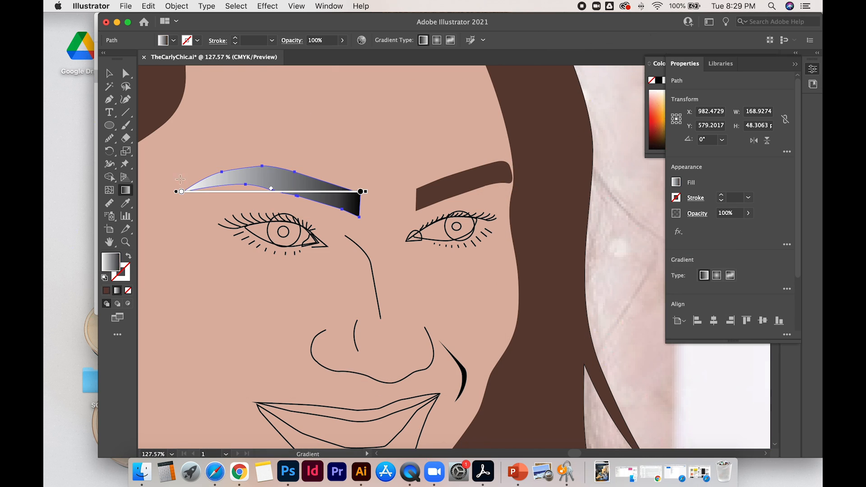
pyautogui.doubleClick(361, 192)
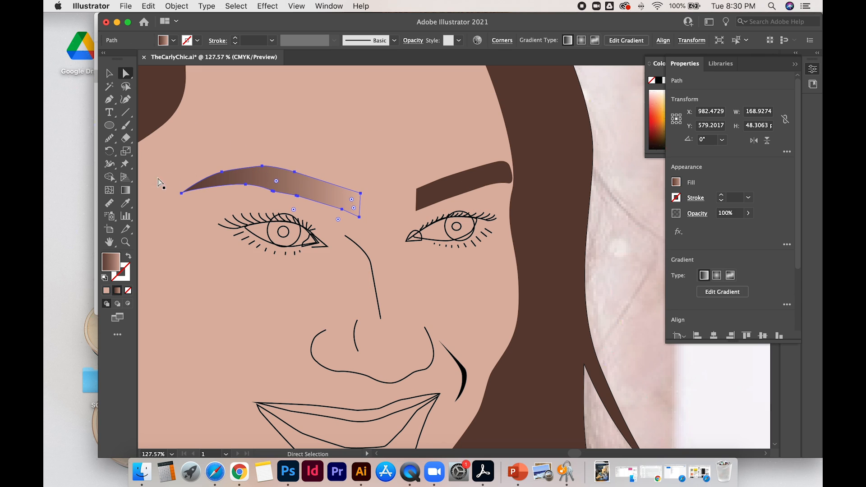
pyautogui.moveTo(280, 188); pyautogui.dragTo(313, 189)
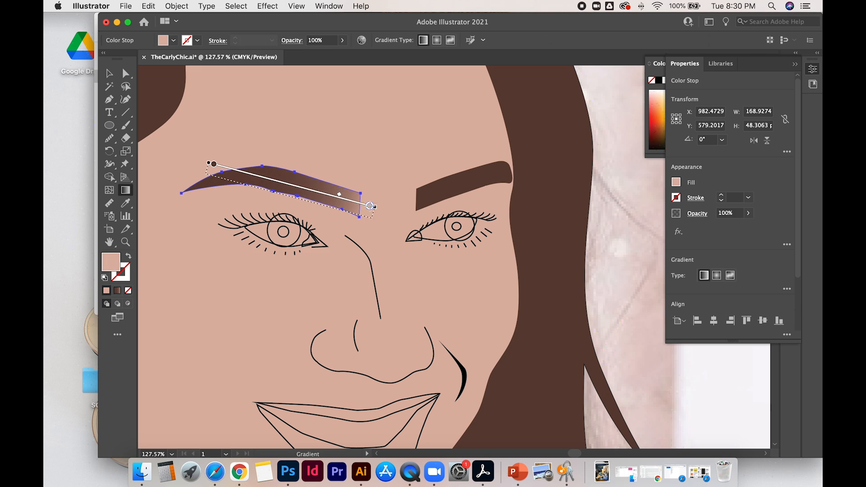
pyautogui.moveTo(370, 206); pyautogui.dragTo(367, 207)
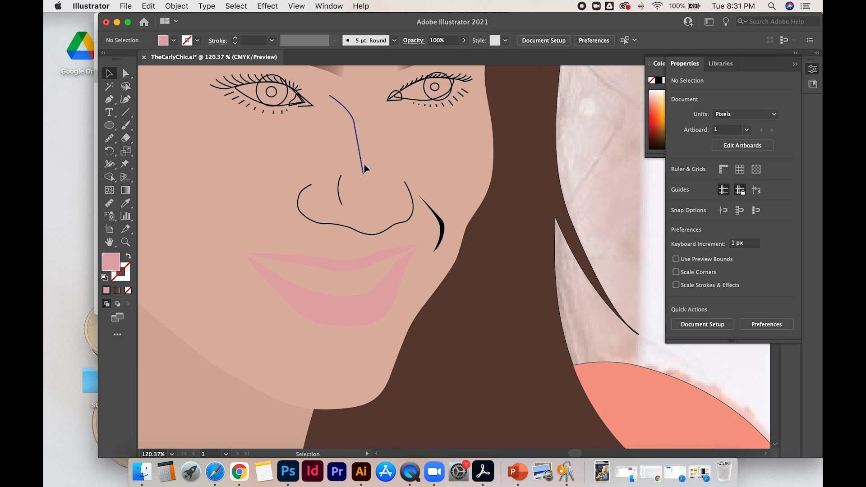
# Step: Fill the nose bridge line and smile crease with the skin tone sampled from the face, adding 10% black
pyautogui.click(364, 169)
pyautogui.keyDown('shift'); pyautogui.click(443, 233); pyautogui.keyUp('shift')
pyautogui.press('i')
pyautogui.click(195, 217)
pyautogui.doubleClick(110, 262)
pyautogui.press('Tab')
pyautogui.press('Tab')
pyautogui.press('Tab')
pyautogui.press('Tab')
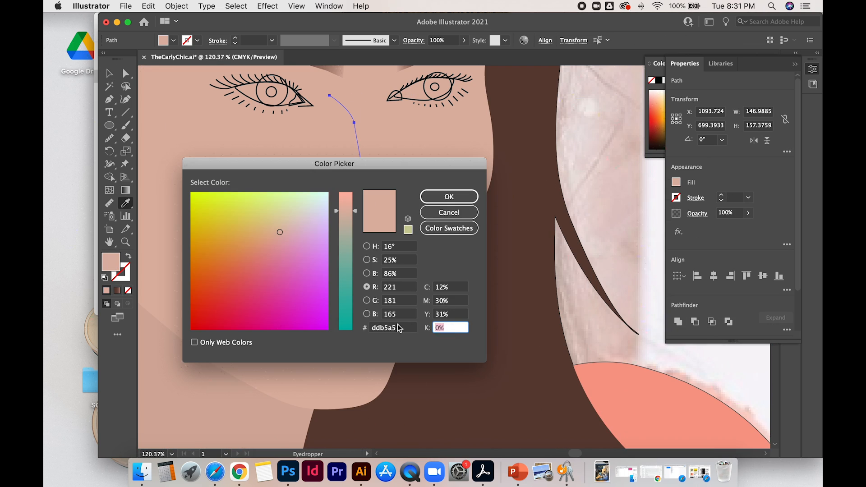
pyautogui.write('10')
pyautogui.press('Return')
# Step: Swap the colour to the nose bridge line's stroke while keeping it as the smile crease's fill
pyautogui.click(128, 257)
pyautogui.click(440, 222)
pyautogui.click(128, 256)
# Step: Apply the width profile tapered at both ends to the strokes of the nose outline, nostril line and nose bridge
pyautogui.click(316, 222)
pyautogui.keyDown('shift'); pyautogui.click(340, 194); pyautogui.keyUp('shift')
pyautogui.keyDown('shift'); pyautogui.click(361, 156); pyautogui.keyUp('shift')
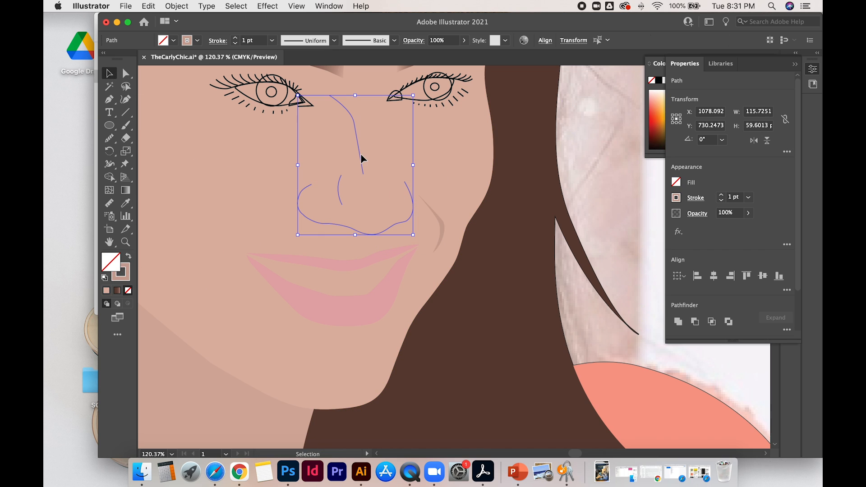
pyautogui.click(695, 197)
pyautogui.click(644, 366)
pyautogui.click(634, 258)
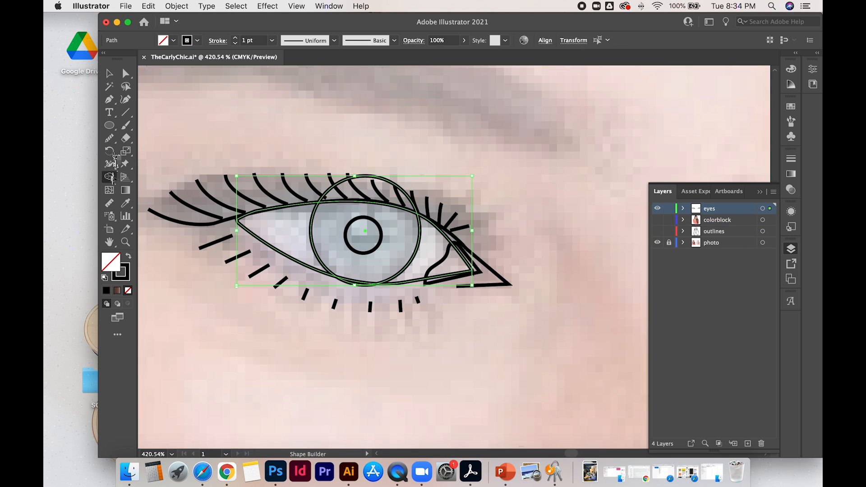
# Step: Remove the parts of the iris circle outside the eye outline with the Shape Builder
pyautogui.keyDown('alt'); pyautogui.click(361, 176); pyautogui.keyUp('alt')
pyautogui.keyDown('alt'); pyautogui.click(358, 285); pyautogui.keyUp('alt')
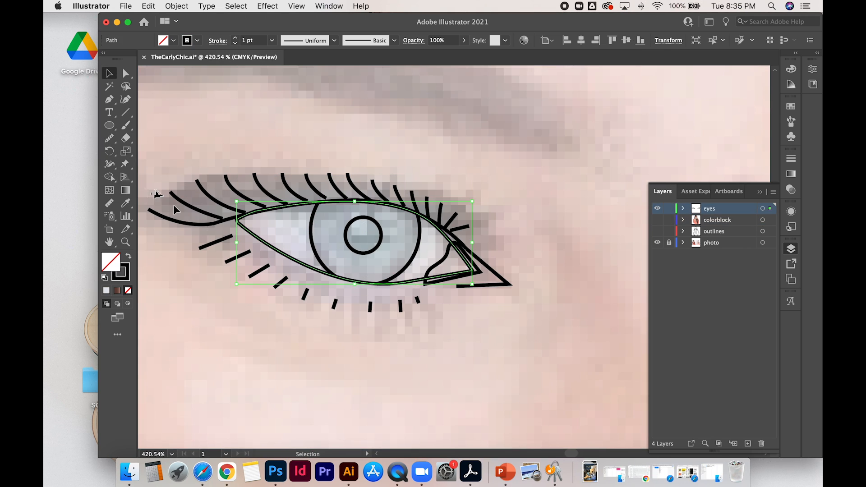
# Step: Fill the eye shape with the sampled pale eye white and its inner corner with a light pink sampled below the eye
pyautogui.click(125, 203)
pyautogui.click(280, 231)
pyautogui.keyDown('super'); pyautogui.click(455, 266); pyautogui.keyUp('super')
pyautogui.click(408, 340)
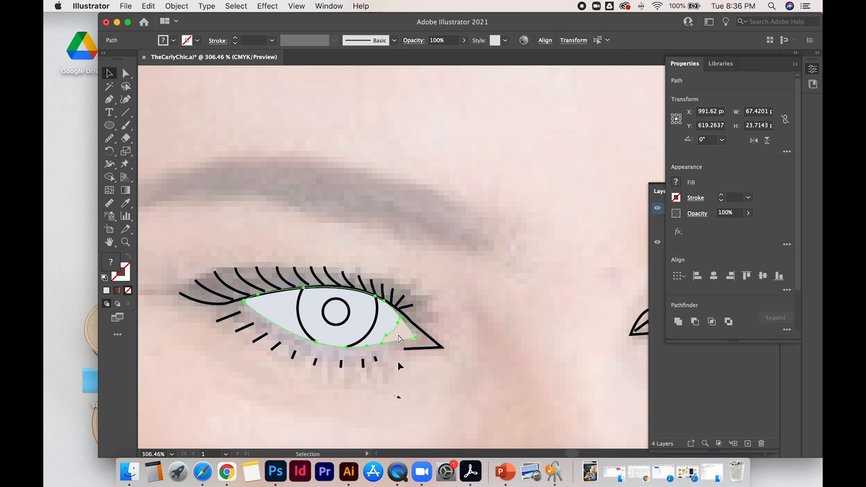
pyautogui.click(300, 307)
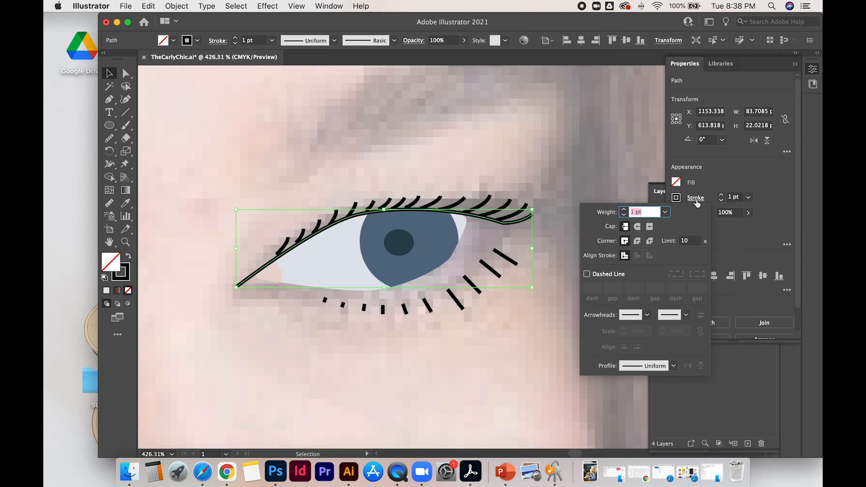
# Step: Apply the width profile tapered at both ends to the upper lash line's stroke
pyautogui.click(670, 365)
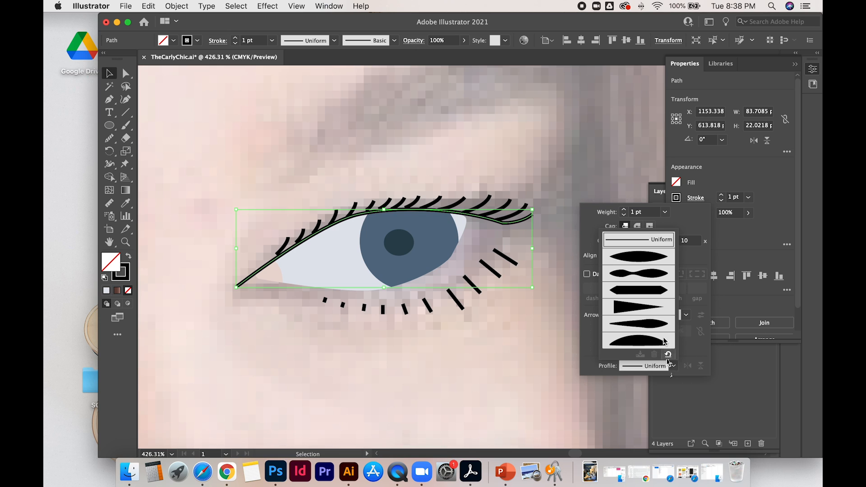
pyautogui.click(653, 258)
pyautogui.click(536, 385)
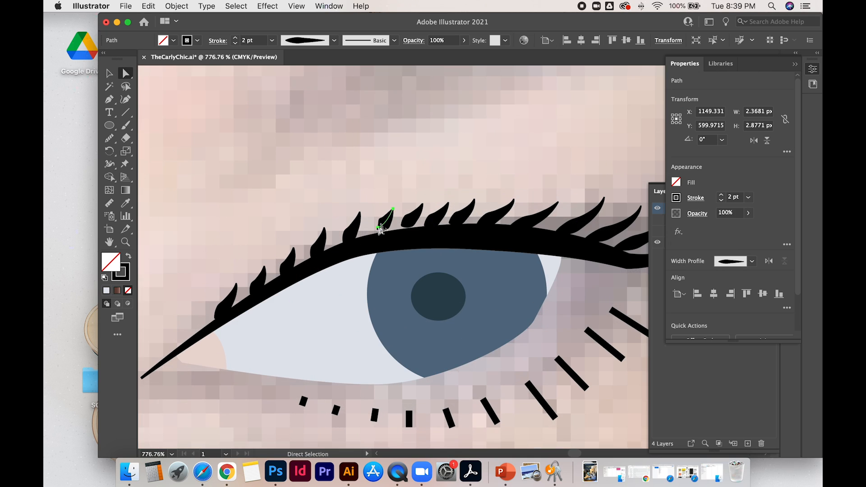
# Step: Adjust the base points of the upper lashes along the lash line, and open the stroke options for the other eye's lower lashes
pyautogui.click(383, 226)
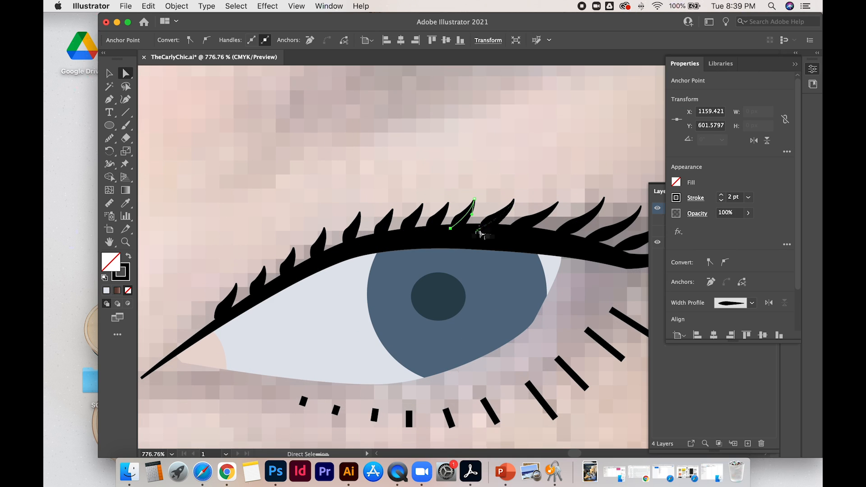
pyautogui.click(222, 194)
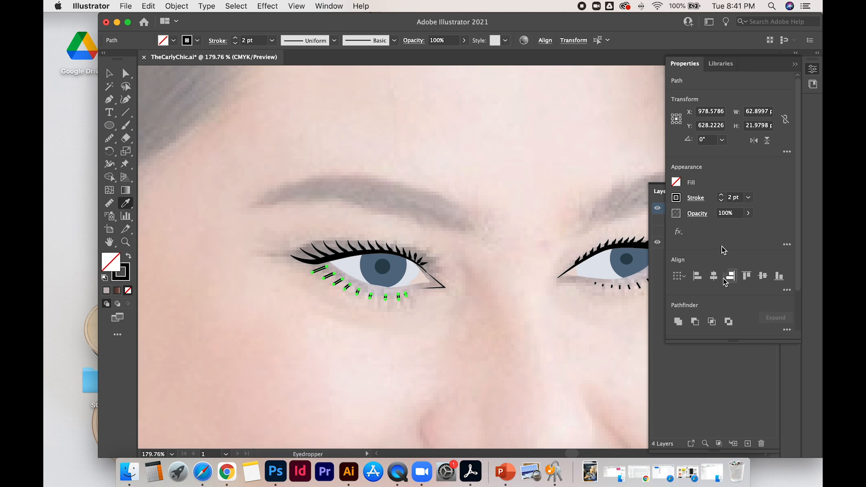
pyautogui.click(696, 198)
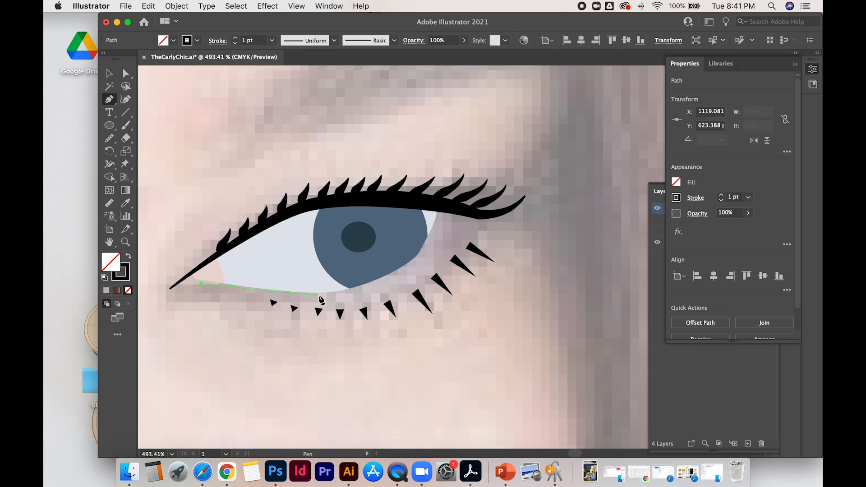
# Step: Draw a closed crescent along the lower lid with the Pen tool and fill it with a muted tone sampled beside the eye
pyautogui.click(334, 291)
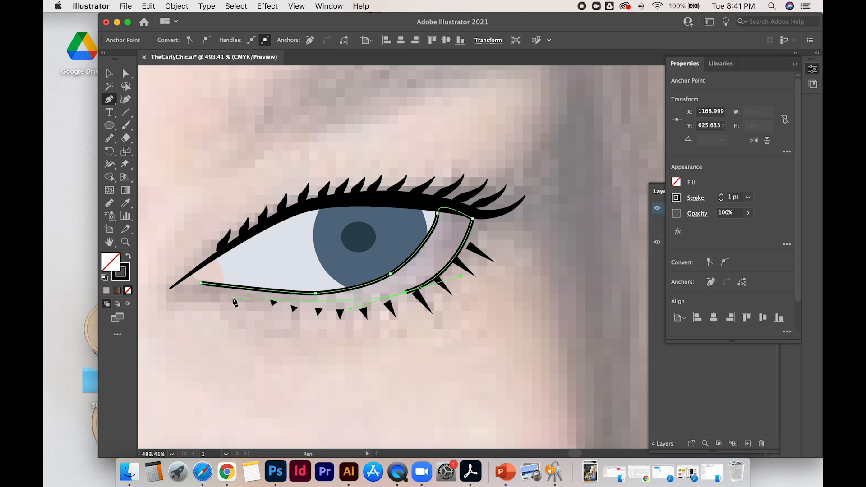
pyautogui.moveTo(234, 297); pyautogui.dragTo(175, 280)
pyautogui.click(202, 283)
pyautogui.hotkey('shift', 'x')
pyautogui.hotkey('shift', 'x')
pyautogui.click(126, 203)
pyautogui.click(440, 247)
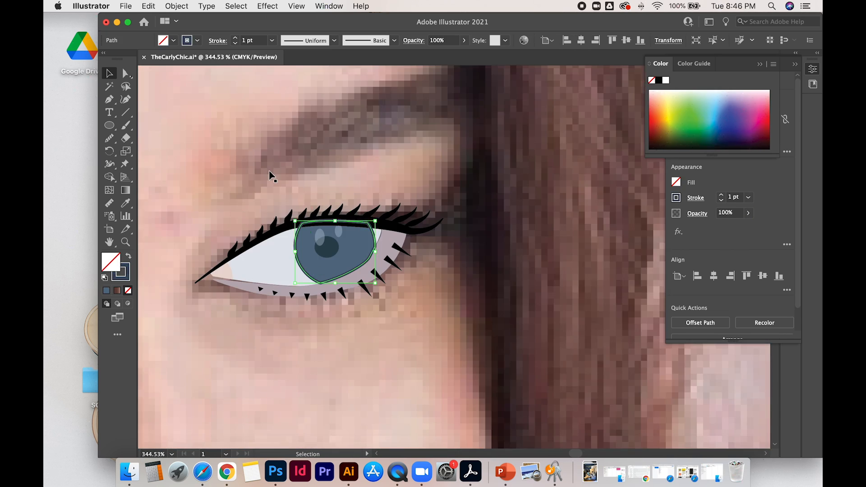
pyautogui.click(350, 222)
pyautogui.click(367, 244)
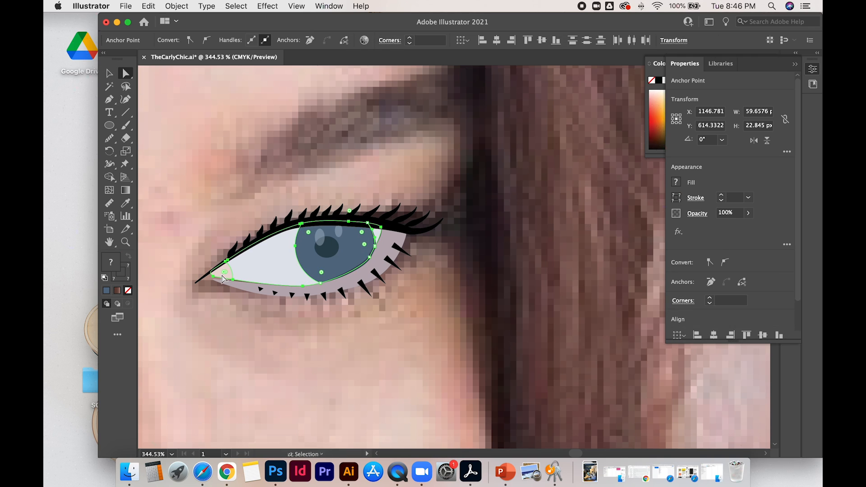
pyautogui.press('v')
pyautogui.click(377, 331)
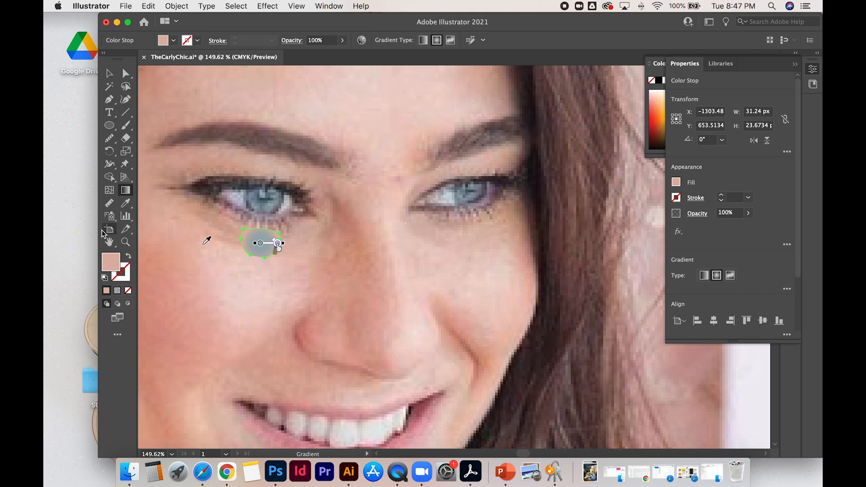
# Step: Recolour the outer stop of the small shape's radial gradient with the blue sampled from the photo's iris
pyautogui.doubleClick(278, 243)
pyautogui.click(135, 296)
pyautogui.click(261, 202)
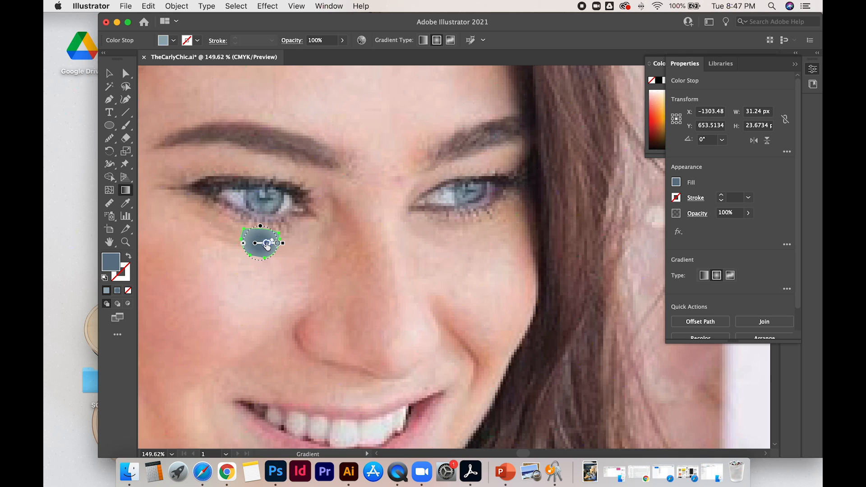
# Step: Move the small blue gradient shape from the reference photo across to the portrait with the illustrated eyes
pyautogui.press('v')
pyautogui.click(201, 128)
pyautogui.scroll(-5, 270, 239)
pyautogui.moveTo(269, 239); pyautogui.dragTo(509, 245)
pyautogui.click(560, 302)
pyautogui.scroll(-5, 407, 280)
pyautogui.click(347, 266)
pyautogui.moveTo(309, 265); pyautogui.dragTo(615, 266)
pyautogui.scroll(6, 615, 267)
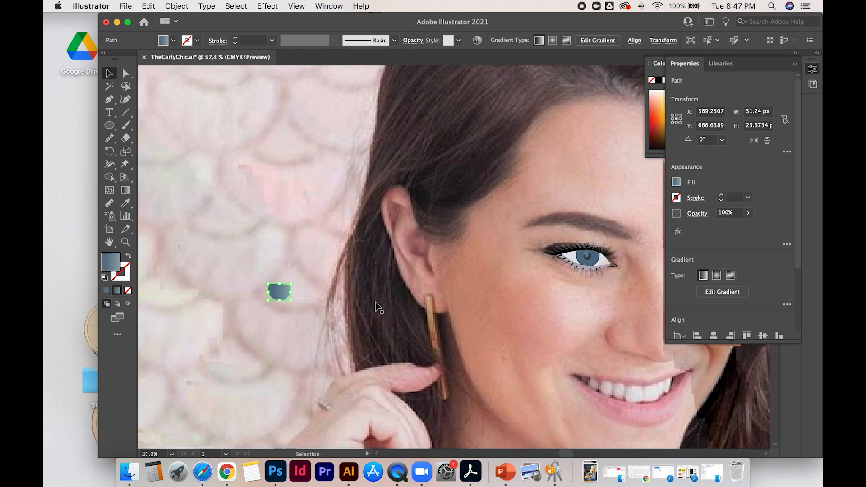
pyautogui.hscroll(5, 376, 302)
pyautogui.moveTo(167, 270); pyautogui.dragTo(387, 261)
pyautogui.hscroll(5, 386, 261)
# Step: Fill the iris of the second eye with the small shape's blue gradient using the Eyedropper, keeping the gradient linear
pyautogui.click(345, 237)
pyautogui.doubleClick(128, 279)
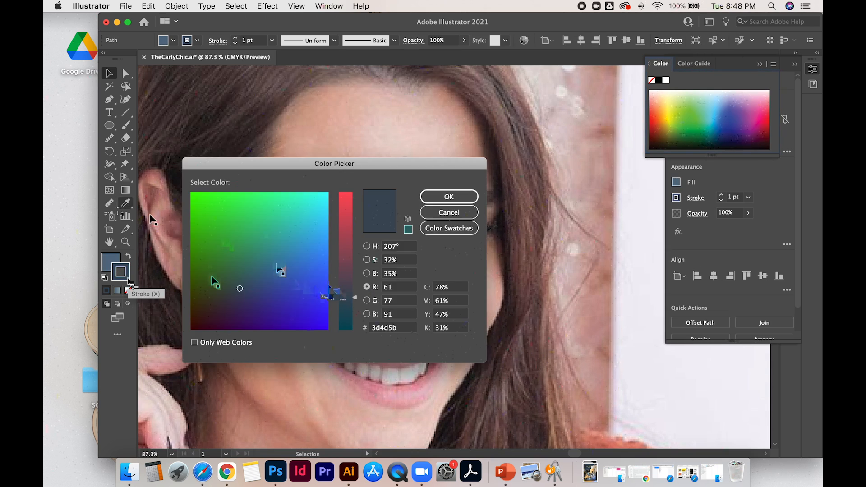
pyautogui.press('Escape')
pyautogui.click(126, 203)
pyautogui.click(277, 261)
pyautogui.press('v')
pyautogui.click(463, 248)
pyautogui.click(464, 239)
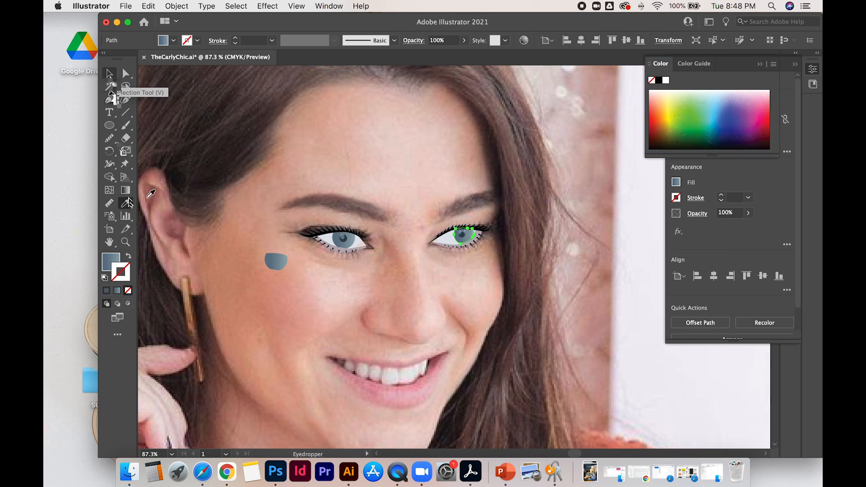
pyautogui.press('g')
pyautogui.click(702, 275)
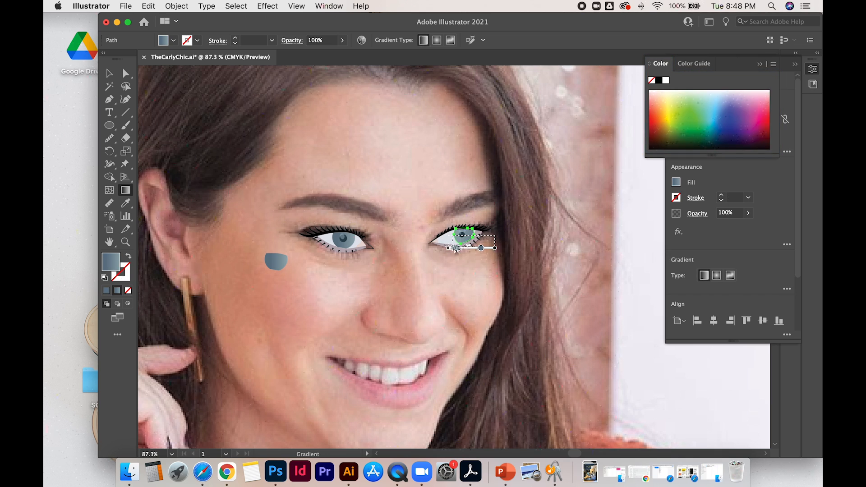
# Step: Delete the leftover blue gradient shape lying on the cheek and check the iris of the first eye
pyautogui.press('v')
pyautogui.click(283, 259)
pyautogui.press('Delete')
pyautogui.click(341, 240)
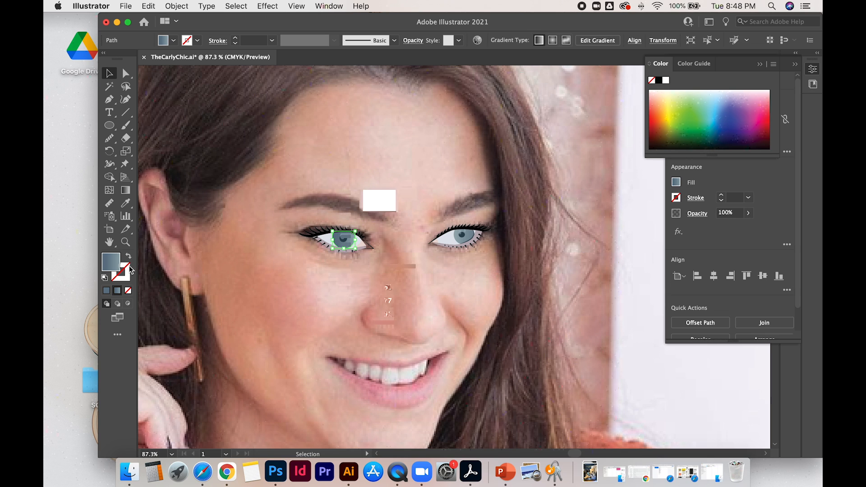
pyautogui.click(266, 361)
pyautogui.scroll(-5, 267, 361)
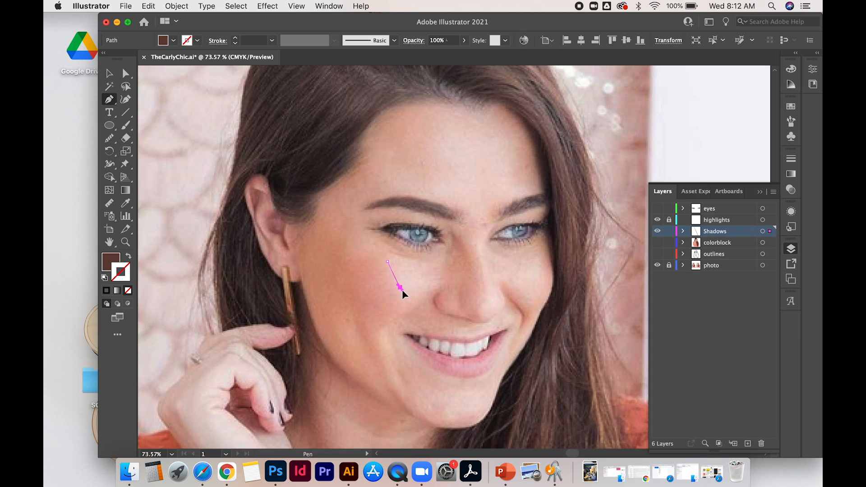
# Step: Draw closed pale pink highlight shapes over the cheeks, nose and neck with the Pen tool
pyautogui.click(402, 289)
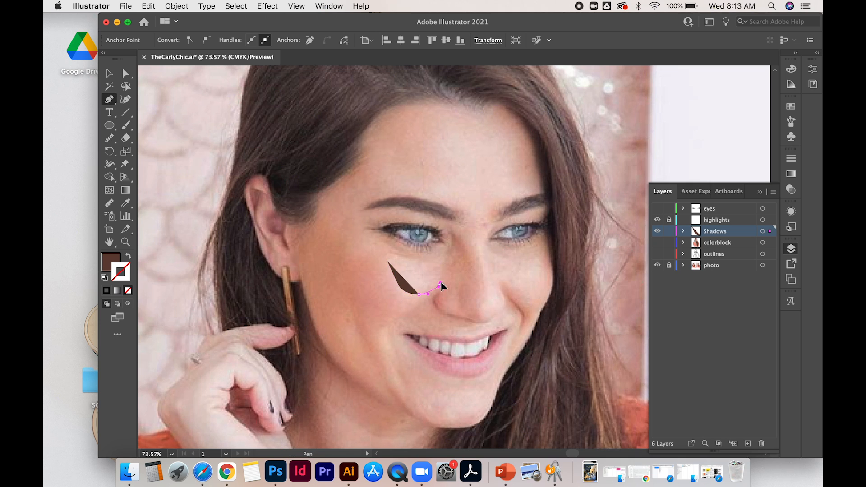
pyautogui.hotkey('shift', 'x')
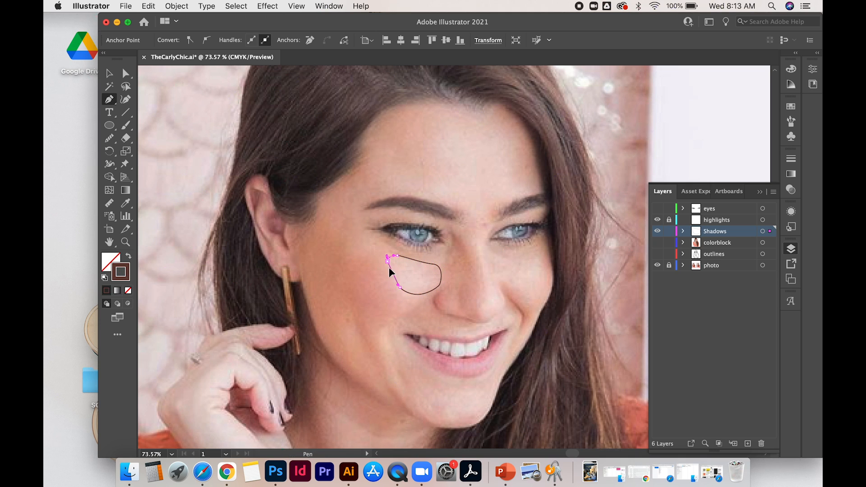
pyautogui.click(506, 275)
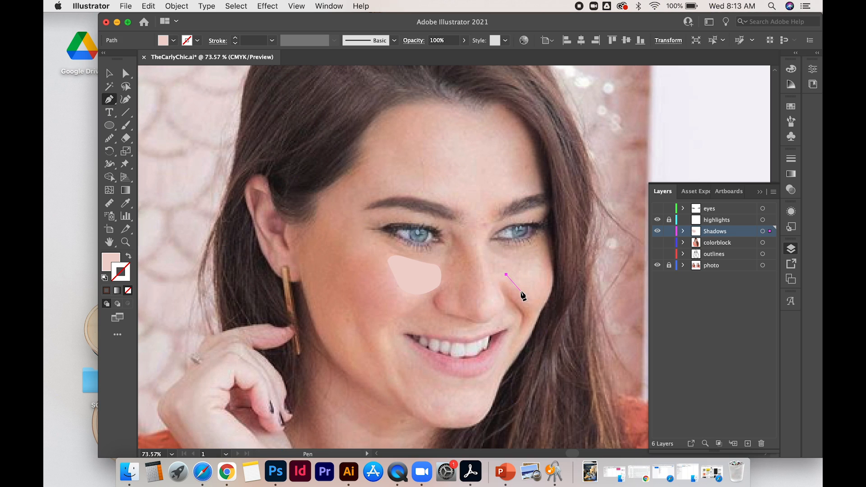
pyautogui.moveTo(522, 287); pyautogui.dragTo(537, 273)
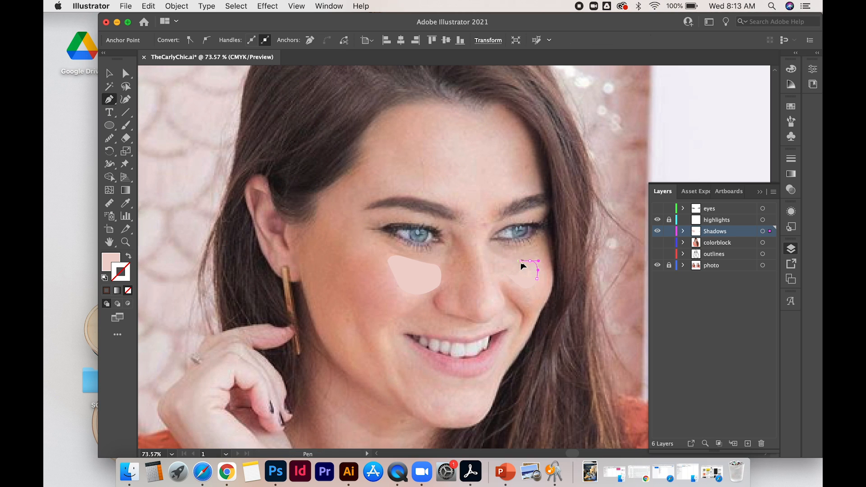
pyautogui.scroll(2, 483, 305)
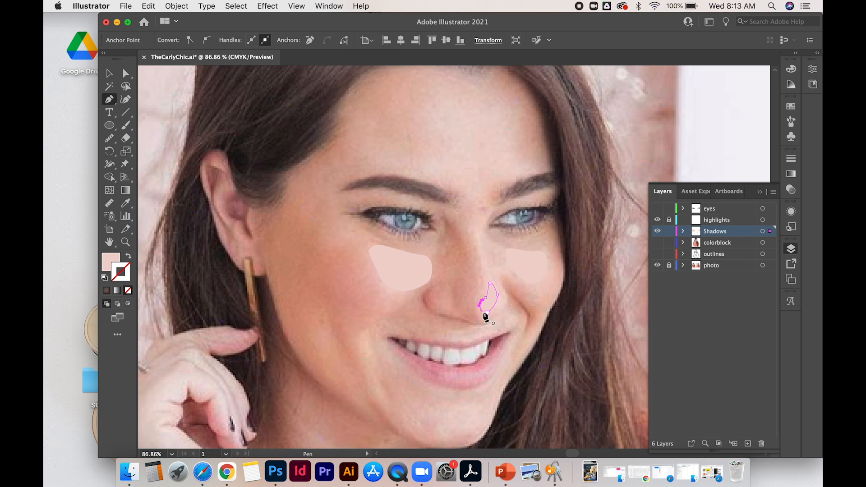
pyautogui.click(109, 73)
pyautogui.click(147, 90)
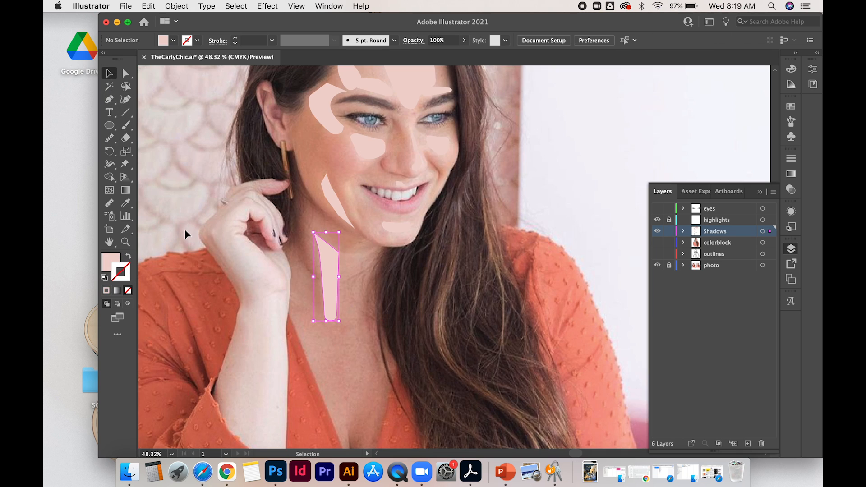
pyautogui.click(185, 229)
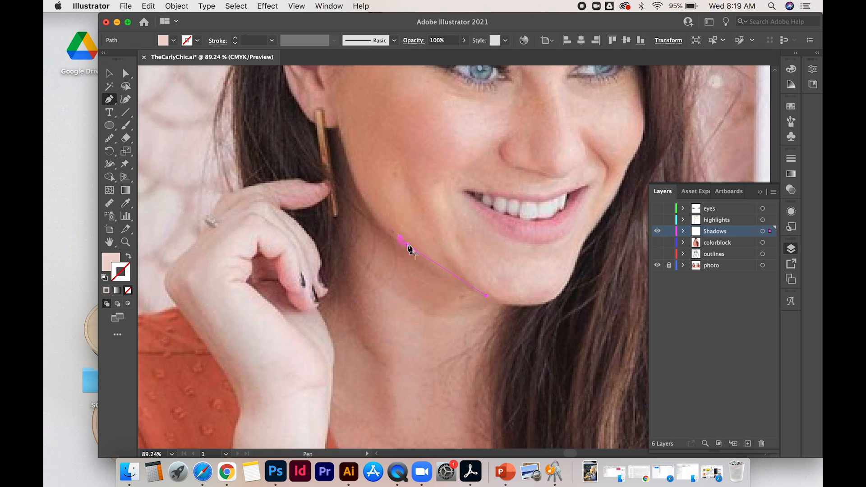
# Step: Draw a closed shadow band from the earlobe along the jawline to the chin with the Pen tool and swap its fill and stroke
pyautogui.click(311, 121)
pyautogui.click(341, 114)
pyautogui.click(352, 146)
pyautogui.click(378, 212)
pyautogui.click(408, 245)
pyautogui.click(430, 287)
pyautogui.click(473, 305)
pyautogui.click(496, 301)
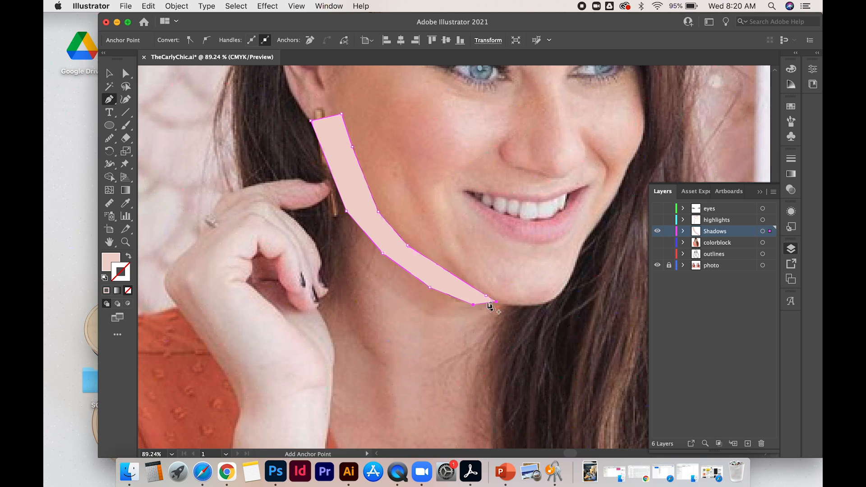
pyautogui.click(129, 255)
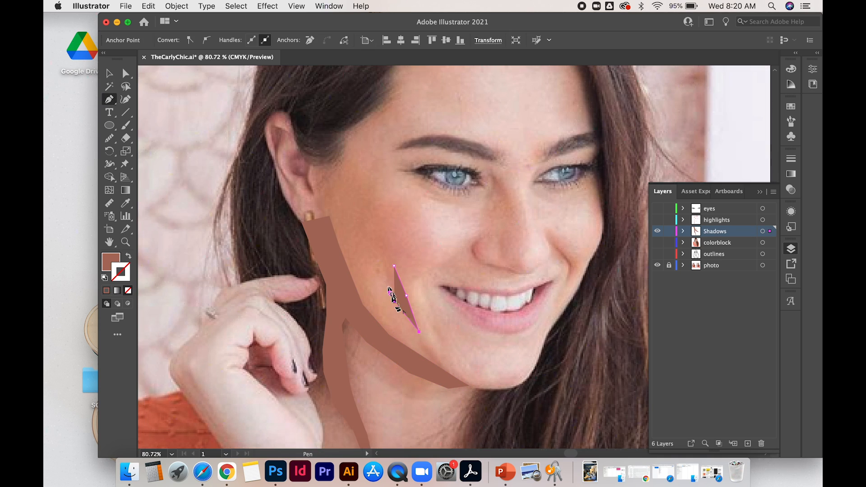
# Step: Draw a brown cheekbone shadow from the temple beside the ear down onto the cheek with the Pen tool
pyautogui.scroll(2, 400, 291)
pyautogui.click(340, 177)
pyautogui.click(348, 200)
pyautogui.click(361, 218)
pyautogui.click(375, 240)
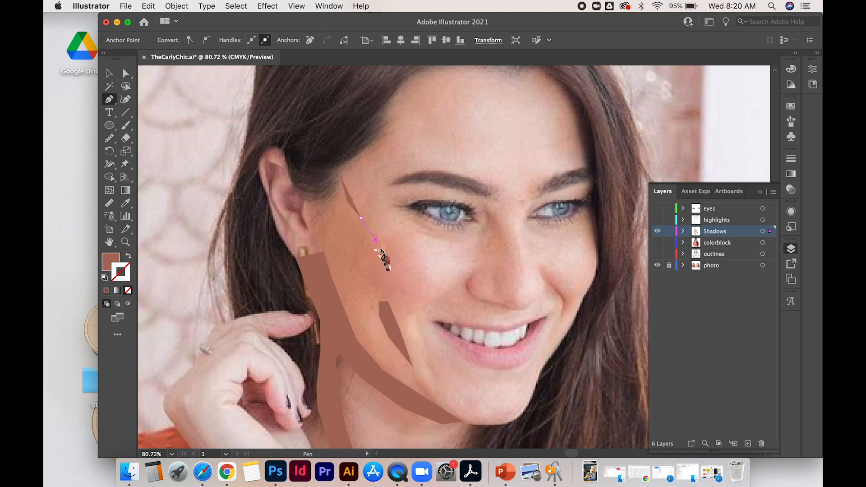
pyautogui.moveTo(325, 242); pyautogui.dragTo(322, 213)
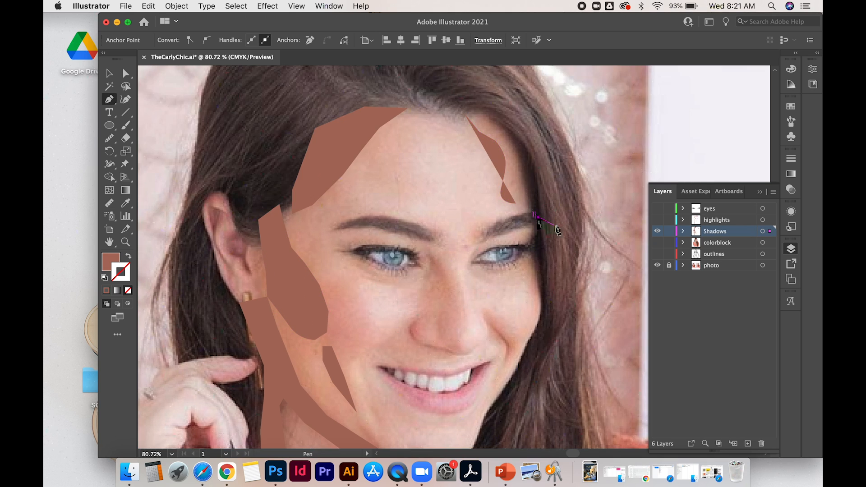
# Step: Outline the outer edge of the brown forehead shadow over the hairline on the far side of the face
pyautogui.click(556, 225)
pyautogui.click(554, 155)
pyautogui.click(533, 117)
pyautogui.click(479, 85)
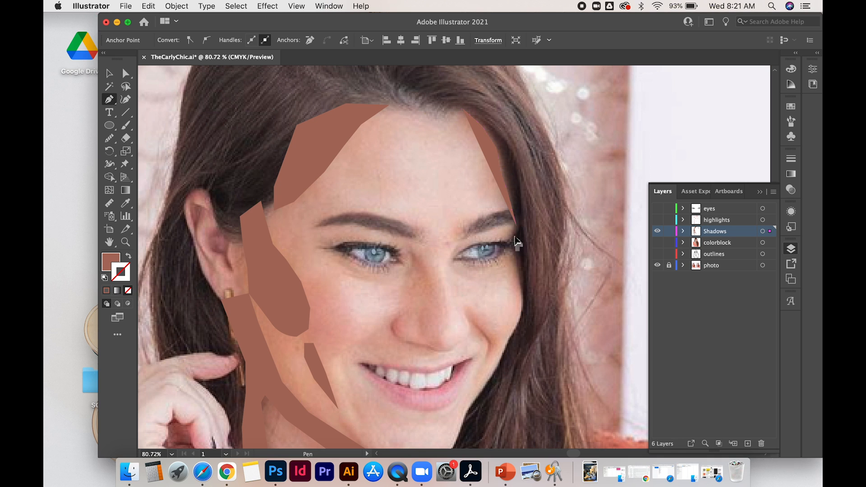
# Step: Draw a long closed shadow strip down the far edge of the face from the hairline to the cheek
pyautogui.click(520, 351)
pyautogui.click(539, 323)
pyautogui.click(532, 239)
pyautogui.click(532, 195)
pyautogui.click(521, 148)
pyautogui.click(494, 104)
pyautogui.click(463, 109)
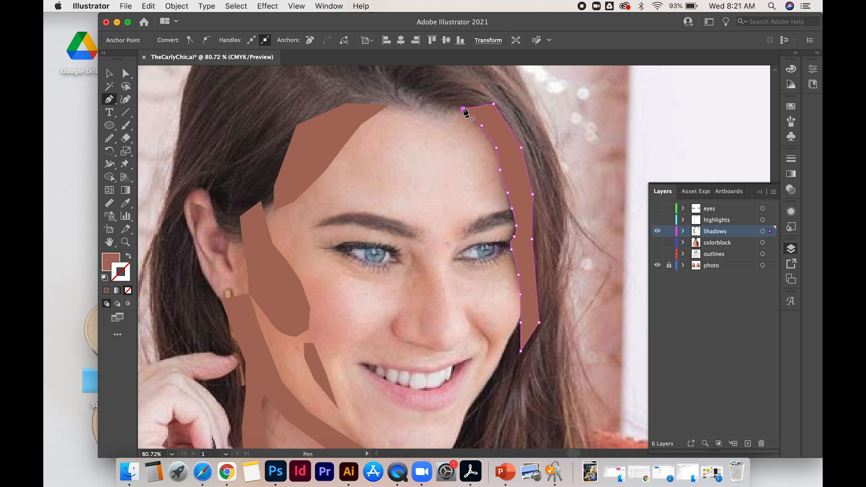
# Step: Trace a closed eyelid-crease shadow above the far eye with the Pen tool, using a brown stroke and no fill
pyautogui.click(128, 256)
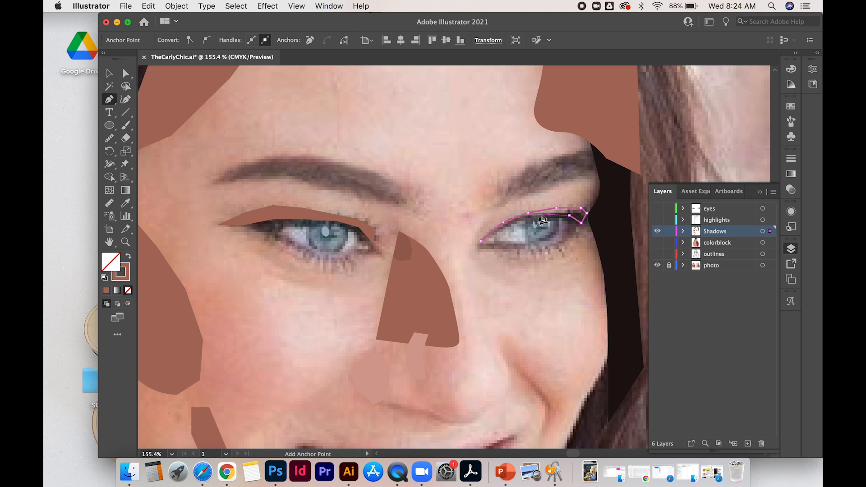
pyautogui.press('super+z')
pyautogui.click(550, 215)
pyautogui.scroll(5, 525, 216)
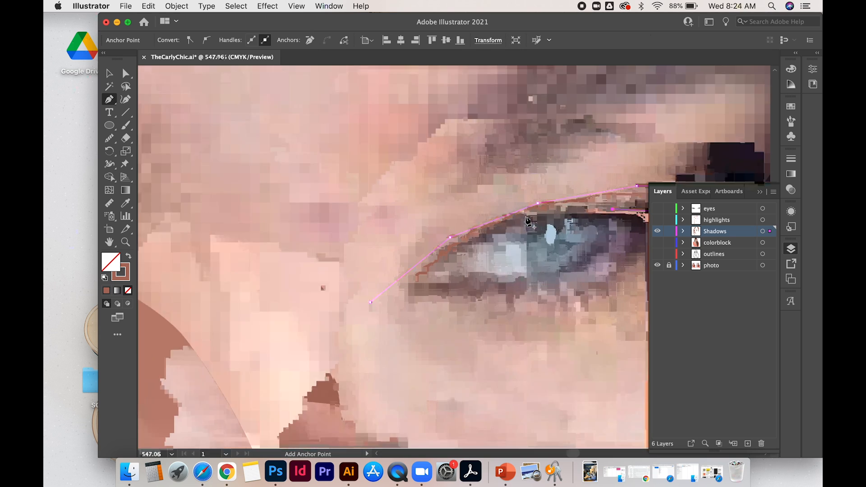
pyautogui.click(539, 214)
pyautogui.click(484, 235)
pyautogui.click(441, 258)
pyautogui.click(371, 302)
pyautogui.scroll(-3, 349, 325)
pyautogui.scroll(-5, 352, 330)
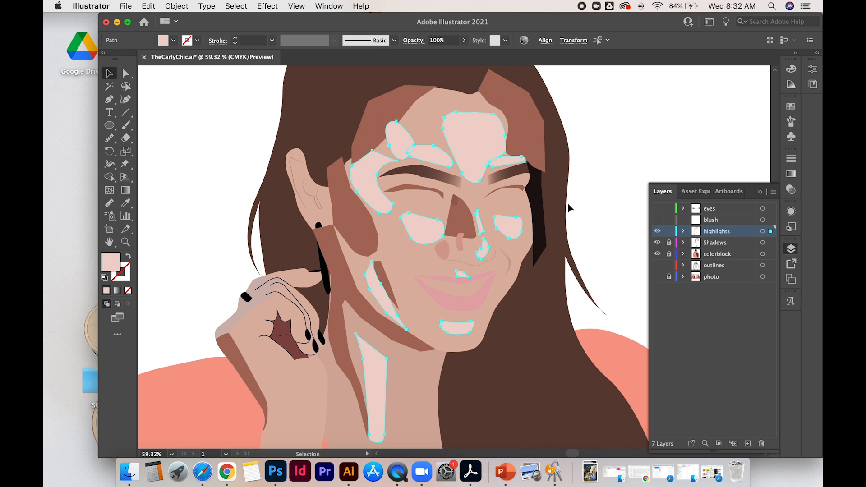
# Step: Apply the AI_GaussianBlur_4 SVG filter to all the highlight shapes
pyautogui.click(268, 6)
pyautogui.moveTo(316, 155)
pyautogui.click(470, 266)
pyautogui.click(553, 301)
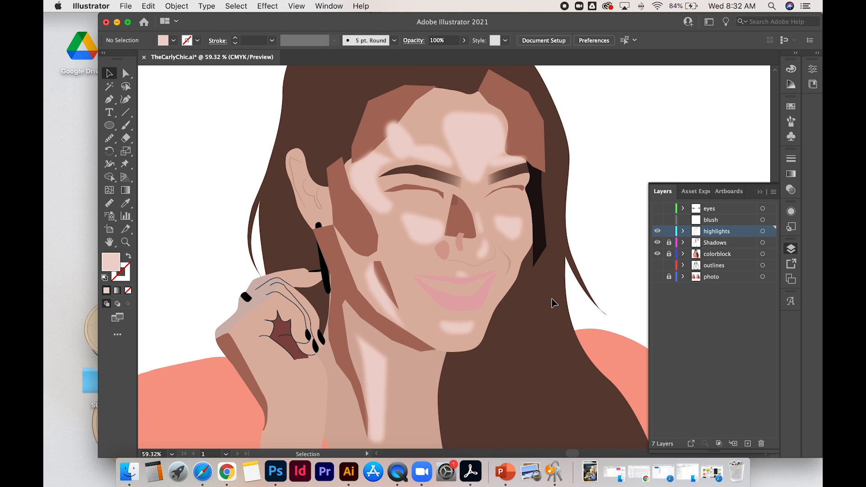
# Step: Set the opacity of all the highlight shapes to 30%
pyautogui.scroll(-1, 552, 302)
pyautogui.hscroll(1, 552, 302)
pyautogui.press('super+a')
pyautogui.click(813, 68)
pyautogui.click(748, 214)
pyautogui.click(728, 226)
pyautogui.click(620, 268)
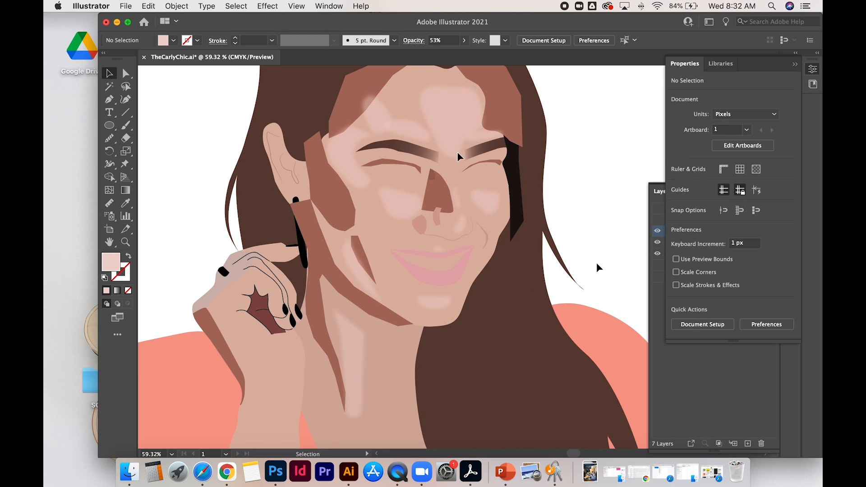
pyautogui.press('super+a')
pyautogui.write('30')
pyautogui.click(609, 165)
# Step: Give the forehead highlight a radial gradient and recolour its centre stop pale pink
pyautogui.click(456, 101)
pyautogui.press('g')
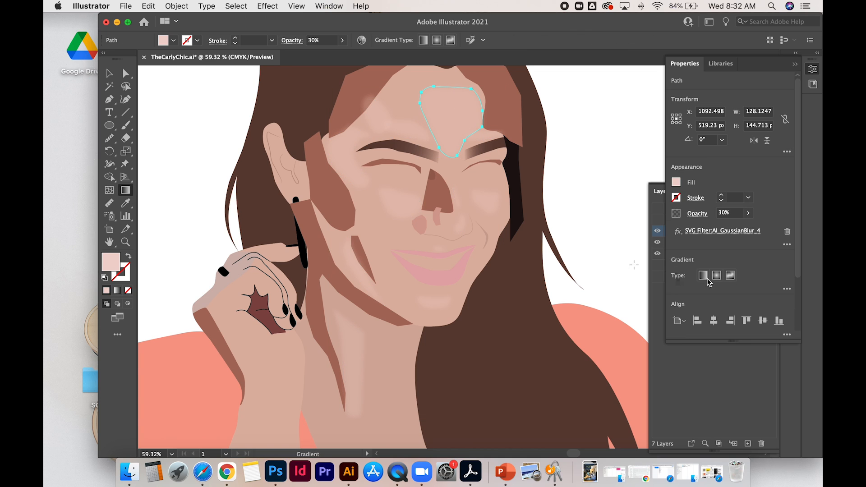
pyautogui.click(717, 275)
pyautogui.doubleClick(451, 122)
pyautogui.click(312, 196)
pyautogui.click(342, 144)
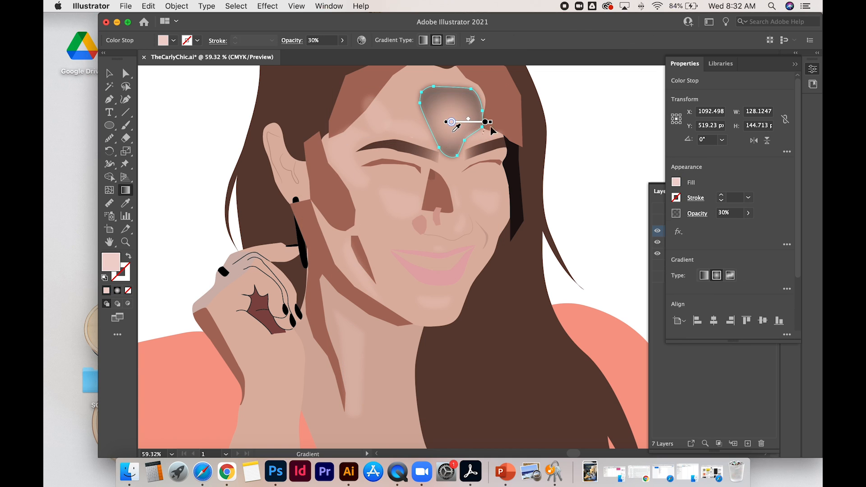
# Step: Recolour the outer stop of the forehead highlight's radial gradient with the skin tone sampled from the forehead
pyautogui.doubleClick(485, 123)
pyautogui.click(346, 196)
pyautogui.click(412, 72)
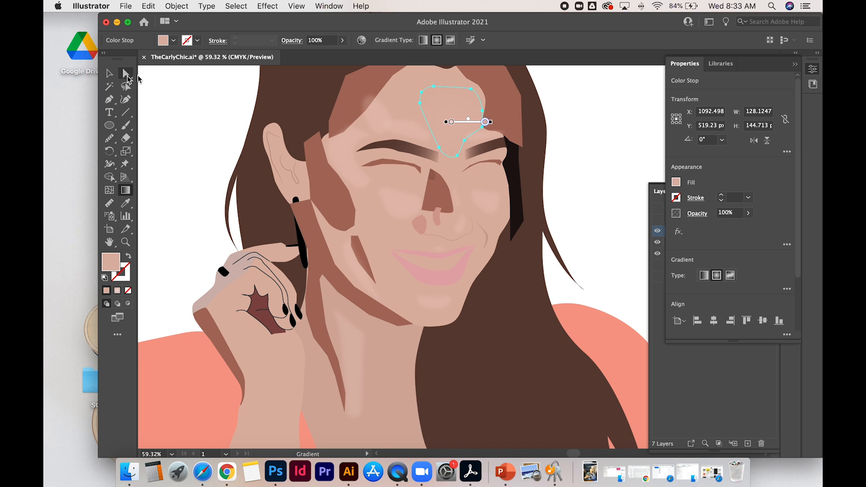
# Step: Adjust the opacity of the far cheek and forehead highlights together
pyautogui.scroll(3, 463, 84)
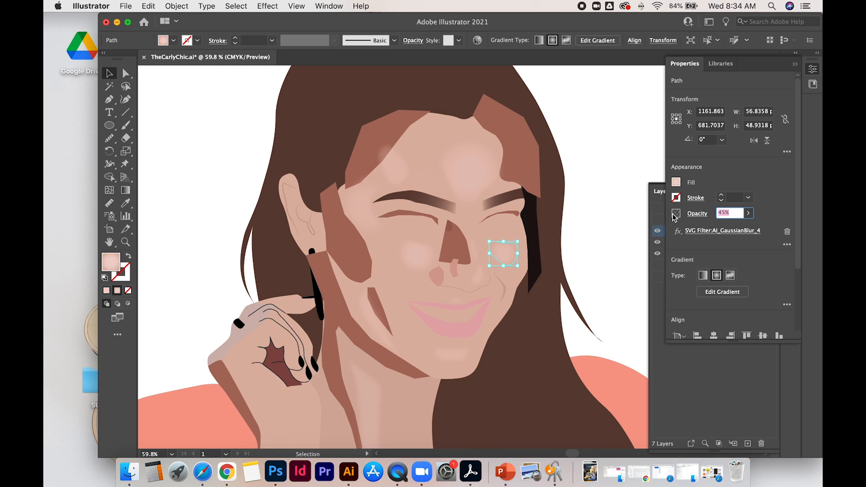
pyautogui.keyDown('shift'); pyautogui.click(455, 181); pyautogui.keyUp('shift')
pyautogui.click(734, 212)
pyautogui.click(541, 194)
pyautogui.click(459, 352)
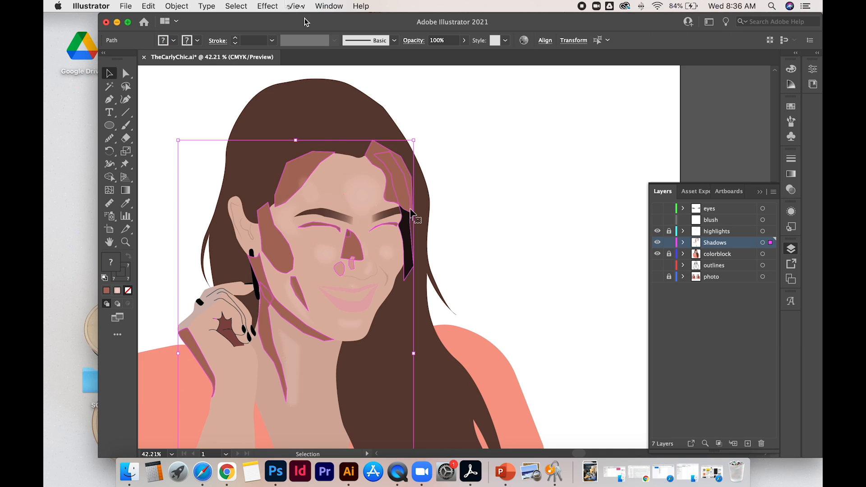
# Step: Apply the AI_GaussianBlur_7 SVG filter to every shape on the Shadows layer
pyautogui.click(267, 6)
pyautogui.click(465, 274)
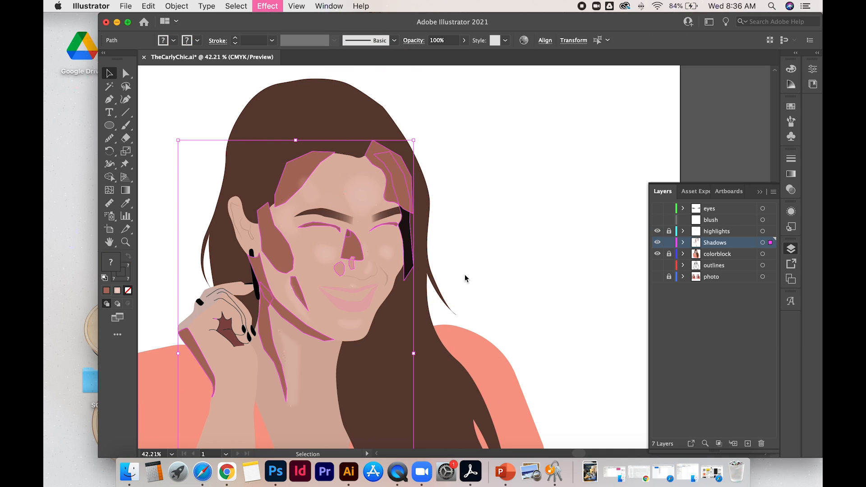
pyautogui.click(498, 306)
pyautogui.scroll(-2, 498, 306)
pyautogui.hscroll(-2, 498, 306)
pyautogui.scroll(2, 499, 306)
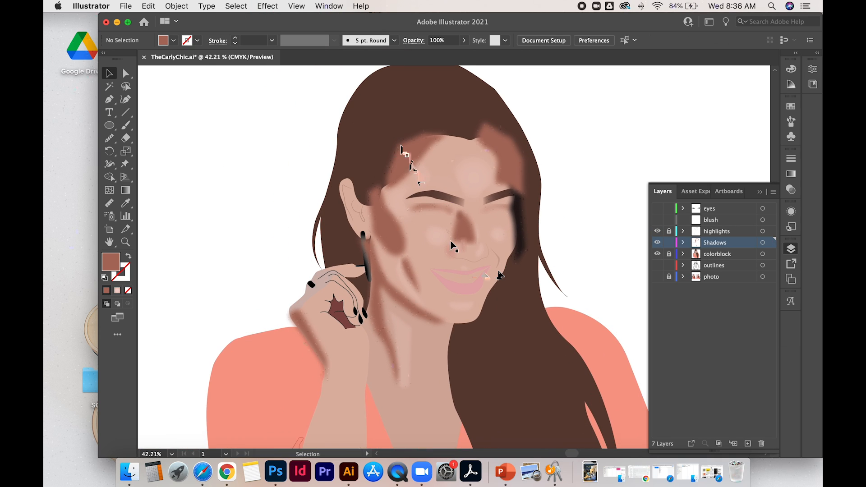
# Step: Lower the opacity of the blurred shadow shapes, giving the two forehead hairline shadows 10%
pyautogui.click(409, 157)
pyautogui.click(769, 243)
pyautogui.click(813, 68)
pyautogui.moveTo(725, 212); pyautogui.dragTo(705, 211)
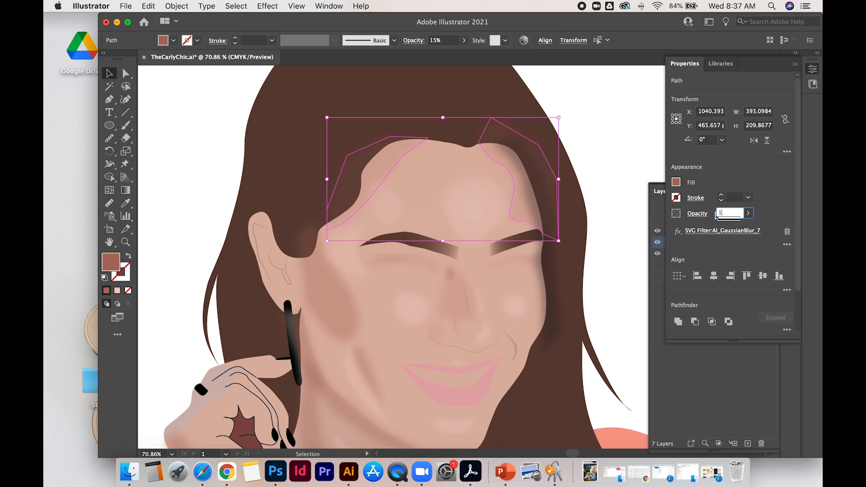
pyautogui.click(626, 268)
# Step: Copy the face skin shape from the colorblock layer, lock that layer and paste the copy in place on the Shadows layer
pyautogui.click(814, 70)
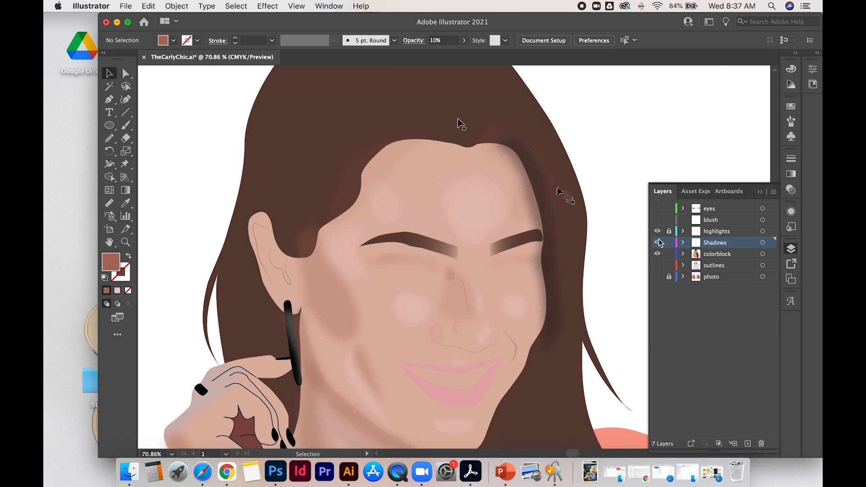
pyautogui.click(431, 88)
pyautogui.click(430, 196)
pyautogui.click(669, 253)
pyautogui.click(708, 243)
pyautogui.press('super+a')
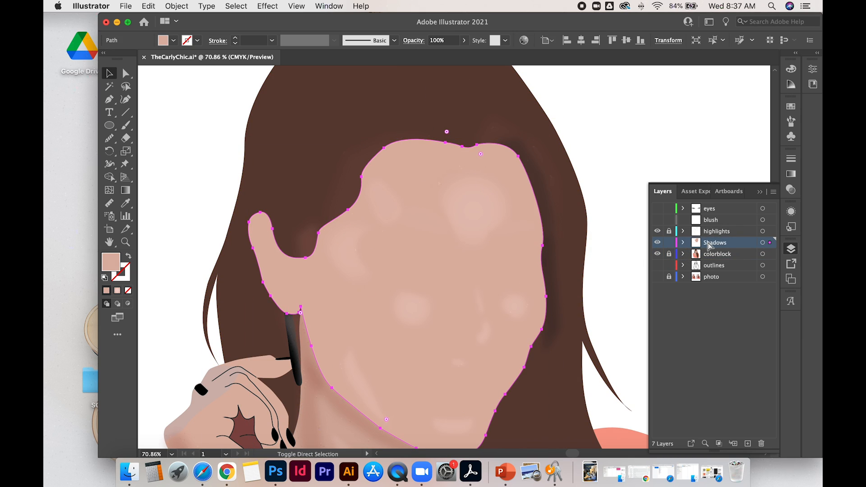
# Step: Trim the near cheek shadow to the face outline with Shape Builder, using the pasted face shape
pyautogui.click(396, 164)
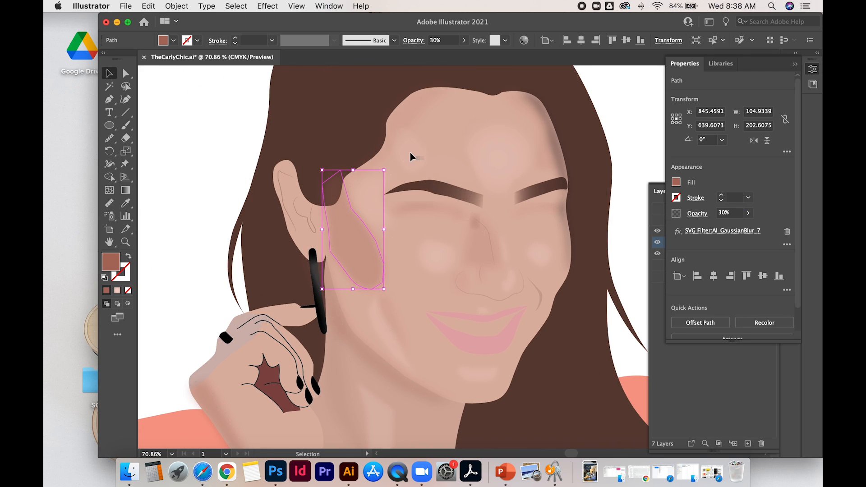
pyautogui.keyDown('shift'); pyautogui.click(407, 164); pyautogui.keyUp('shift')
pyautogui.hotkey('shift', 'm')
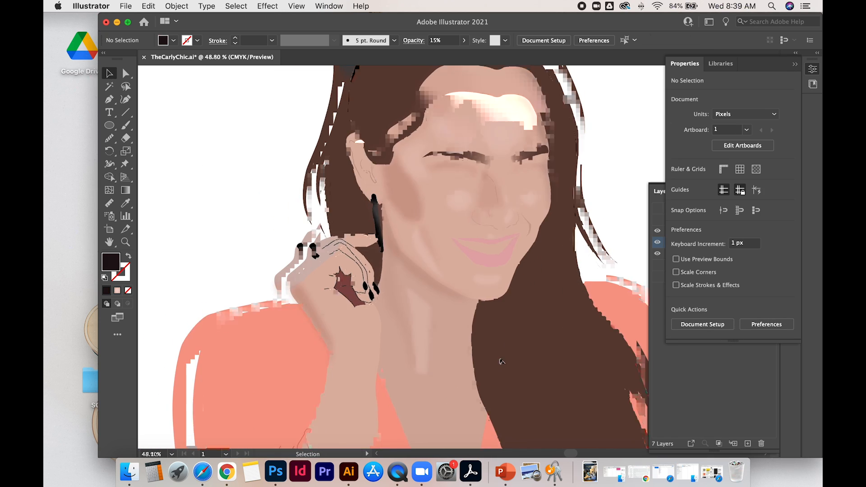
# Step: Set the near cheek shadow's opacity to 15%
pyautogui.scroll(-5, 501, 361)
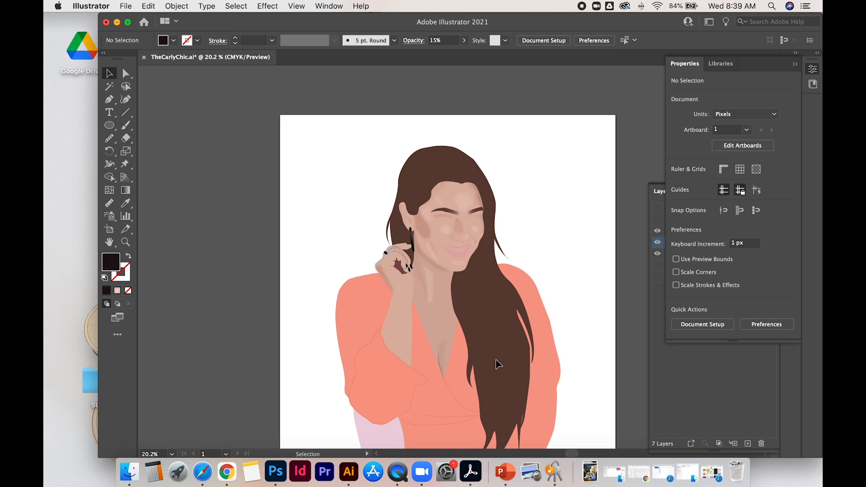
pyautogui.click(423, 228)
pyautogui.click(575, 240)
pyautogui.click(419, 242)
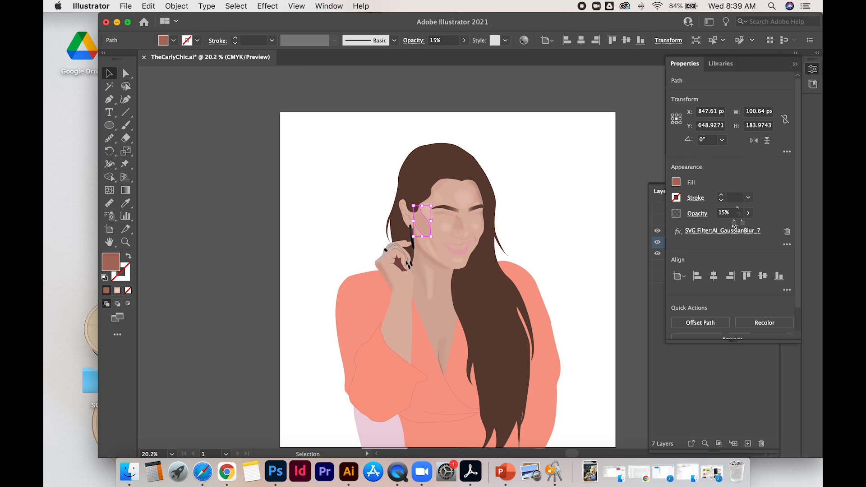
pyautogui.click(574, 244)
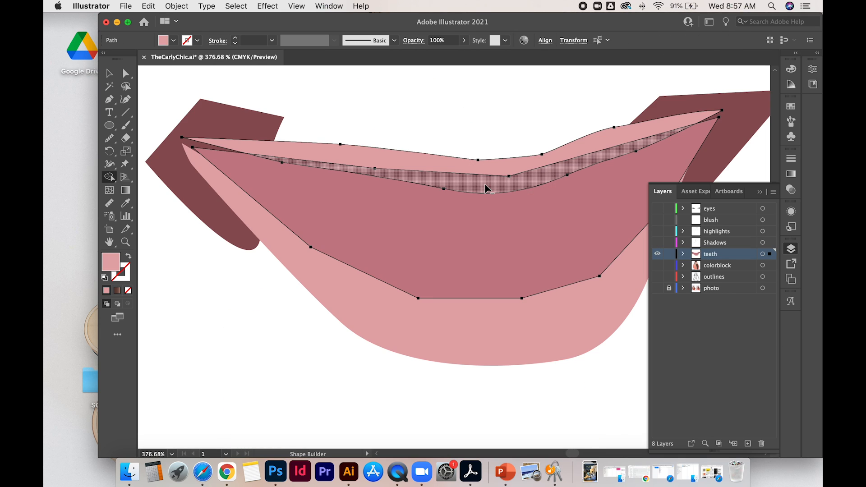
# Step: Cut the gum shape's overlaps with the upper and lower lips away with Shape Builder
pyautogui.keyDown('alt'); pyautogui.click(485, 184); pyautogui.keyUp('alt')
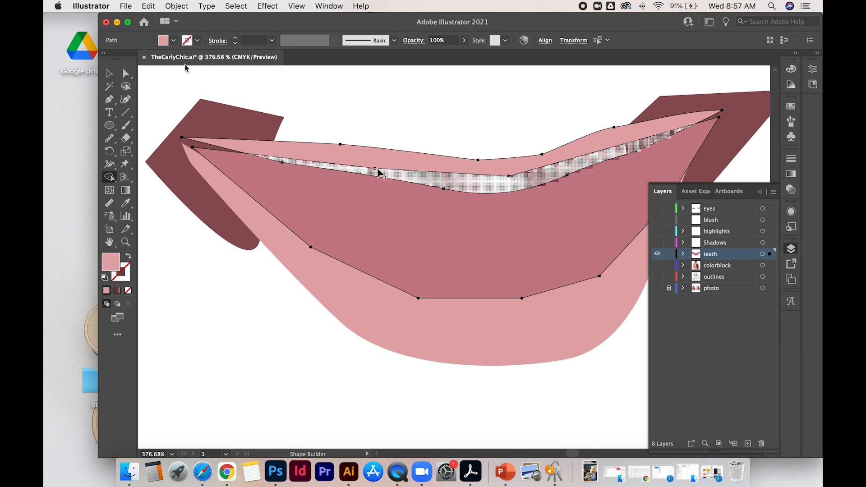
pyautogui.click(110, 73)
pyautogui.click(425, 348)
pyautogui.keyDown('shift'); pyautogui.click(426, 235); pyautogui.keyUp('shift')
pyautogui.click(109, 177)
pyautogui.keyDown('alt'); pyautogui.click(359, 259); pyautogui.keyUp('alt')
# Step: Send the gum shape behind the teeth and mouth shading, and paste the two lips back in place
pyautogui.click(110, 74)
pyautogui.keyDown('shift'); pyautogui.click(338, 152); pyautogui.keyUp('shift')
pyautogui.press('Delete')
pyautogui.click(360, 236)
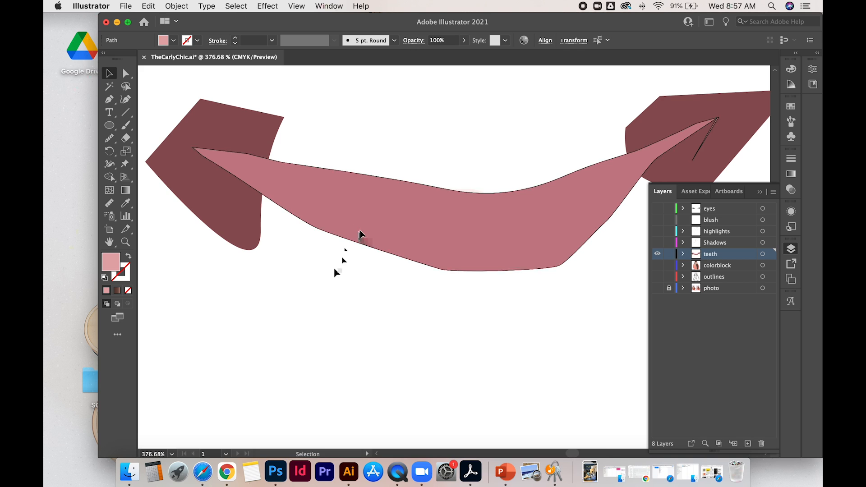
pyautogui.press('super+shift+bracketleft')
pyautogui.press('super+f')
# Step: Cut and paste in place the dark shading along the mouth opening's lower edge, and set its opacity to 15%
pyautogui.click(340, 391)
pyautogui.click(460, 260)
pyautogui.press('super+x')
pyautogui.click(427, 216)
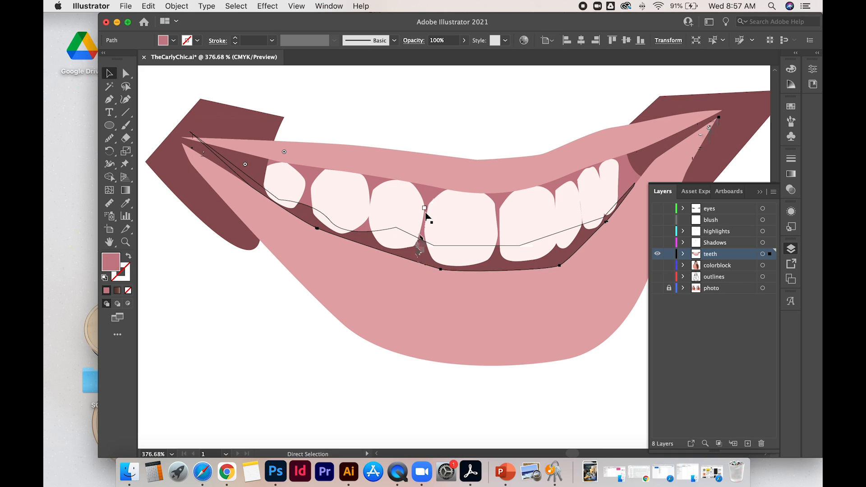
pyautogui.press('super+f')
pyautogui.click(813, 69)
pyautogui.click(728, 213)
pyautogui.write('15')
pyautogui.click(306, 319)
pyautogui.hscroll(3, 356, 302)
pyautogui.hscroll(-3, 365, 304)
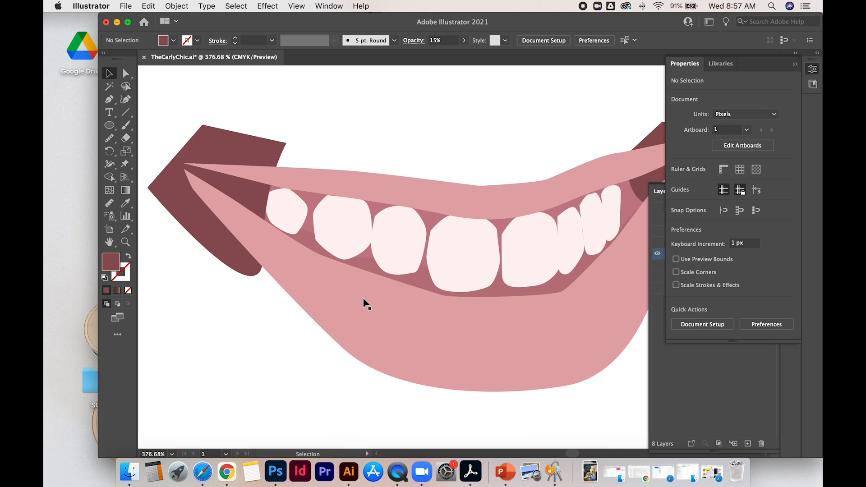
# Step: Trim the dark shape at the left mouth corner to the mouth opening and set its opacity to 40%
pyautogui.click(236, 144)
pyautogui.keyDown('shift'); pyautogui.click(254, 194); pyautogui.keyUp('shift')
pyautogui.hscroll(2, 520, 189)
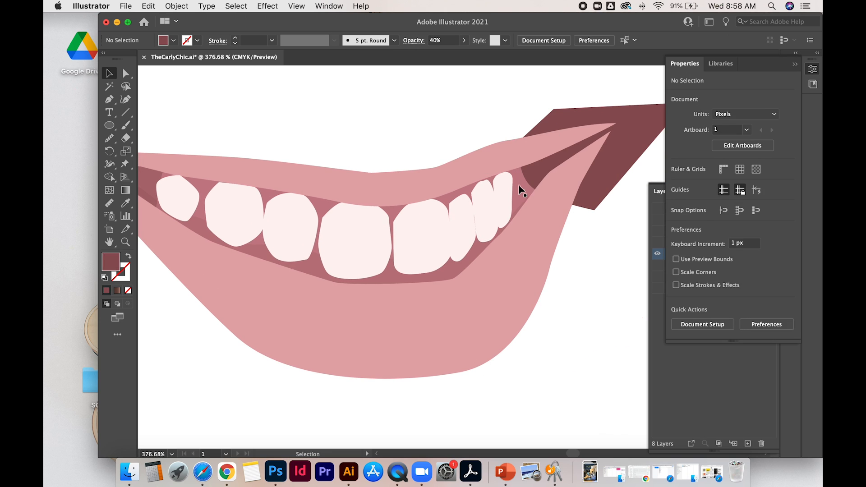
# Step: Trim the dark shape at the right mouth corner to the mouth opening with Shape Builder and lower its opacity
pyautogui.click(520, 190)
pyautogui.hscroll(3, 520, 189)
pyautogui.keyDown('shift'); pyautogui.click(540, 162); pyautogui.keyUp('shift')
pyautogui.click(109, 177)
pyautogui.keyDown('alt'); pyautogui.click(512, 155); pyautogui.keyUp('alt')
pyautogui.click(109, 73)
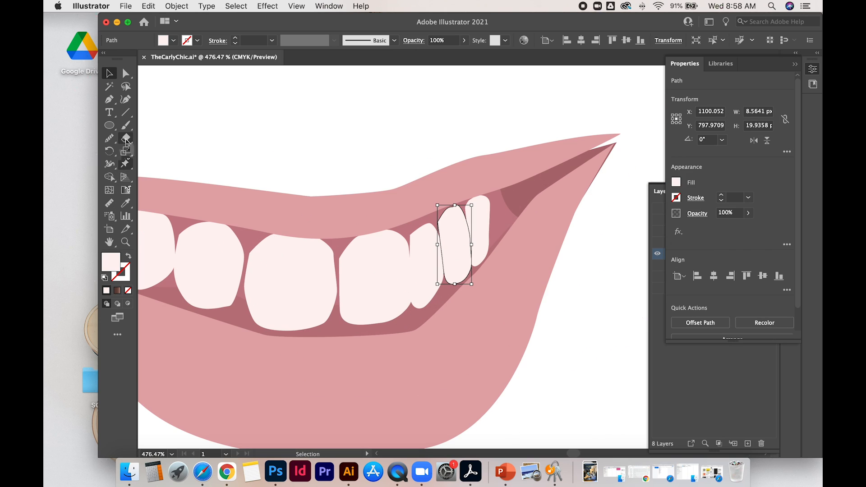
# Step: Refine the outline of a narrow side tooth with the Pen tool and round its sharp upper corner
pyautogui.click(109, 100)
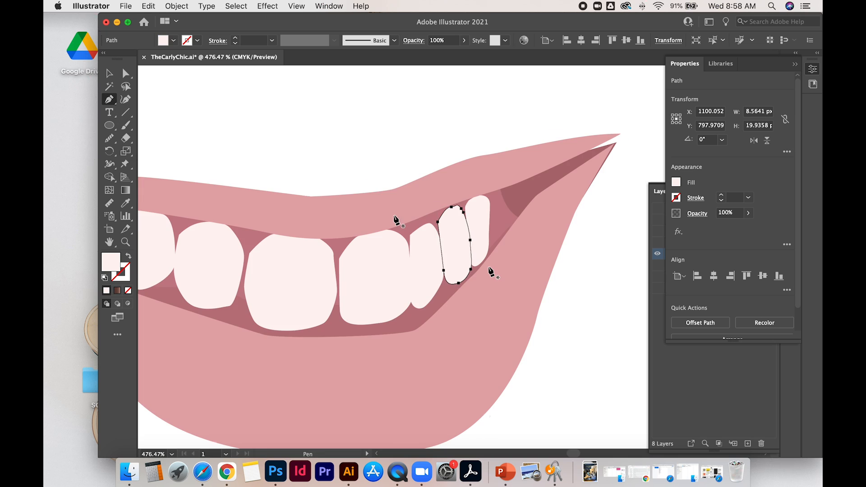
pyautogui.scroll(3, 458, 200)
pyautogui.click(420, 246)
pyautogui.scroll(-2, 543, 196)
pyautogui.scroll(4, 510, 241)
pyautogui.click(126, 73)
pyautogui.click(375, 240)
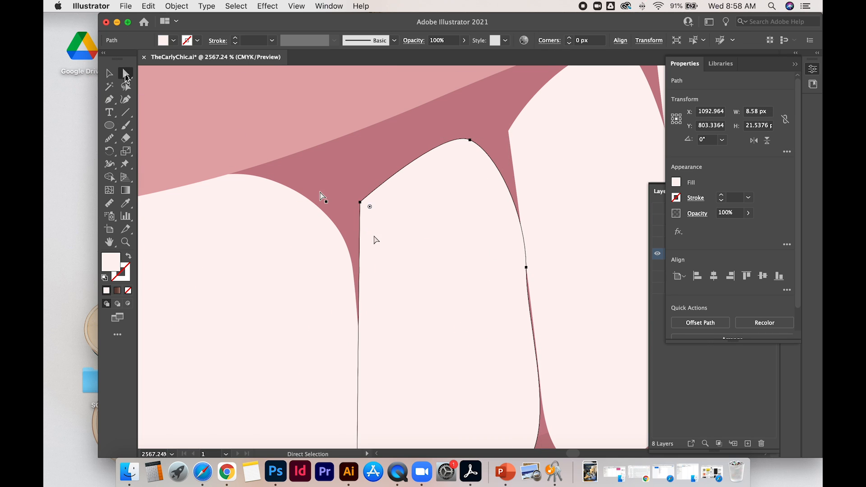
pyautogui.moveTo(370, 206); pyautogui.dragTo(387, 212)
# Step: Show the colorblock layer to check the finished smile on the face
pyautogui.scroll(-5, 386, 213)
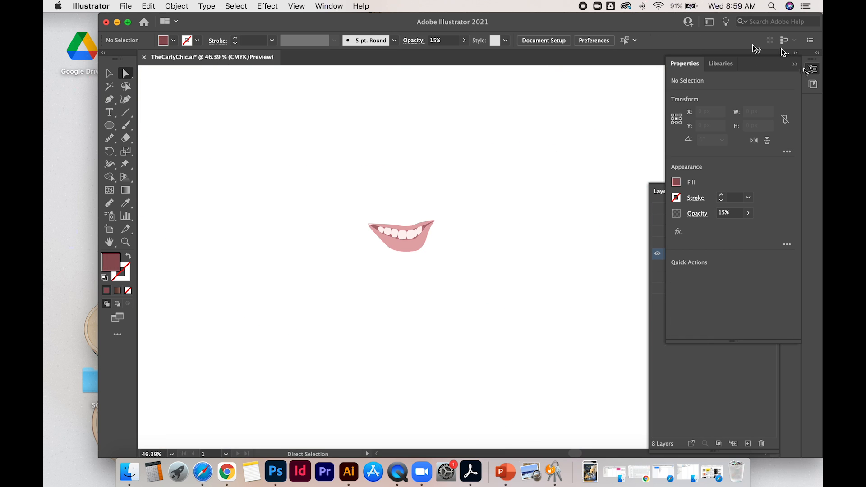
pyautogui.click(794, 64)
pyautogui.click(657, 265)
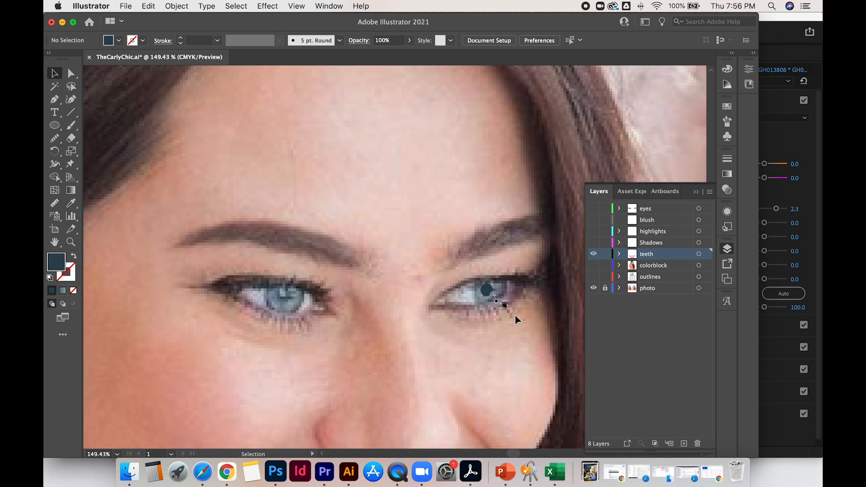
# Step: Draw a dark ellipse overlapping the pupil shape of the far eye and select both shapes
pyautogui.scroll(3, 479, 290)
pyautogui.moveTo(496, 293); pyautogui.dragTo(501, 305)
pyautogui.click(54, 125)
pyautogui.click(55, 73)
pyautogui.scroll(3, 463, 245)
pyautogui.click(749, 68)
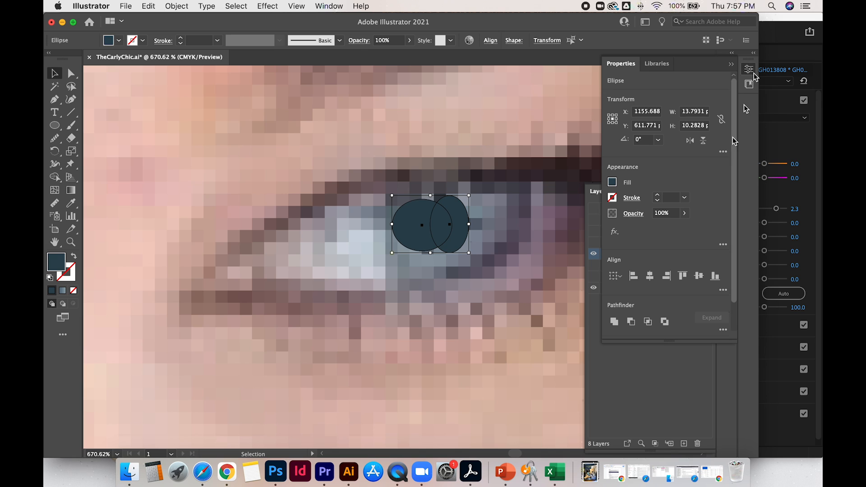
# Step: Narrow the inner dark ellipse so that it overlaps only the edge of the far eye's pupil
pyautogui.click(636, 321)
pyautogui.press('super+z')
pyautogui.click(518, 334)
pyautogui.click(399, 226)
pyautogui.moveTo(393, 226); pyautogui.dragTo(427, 225)
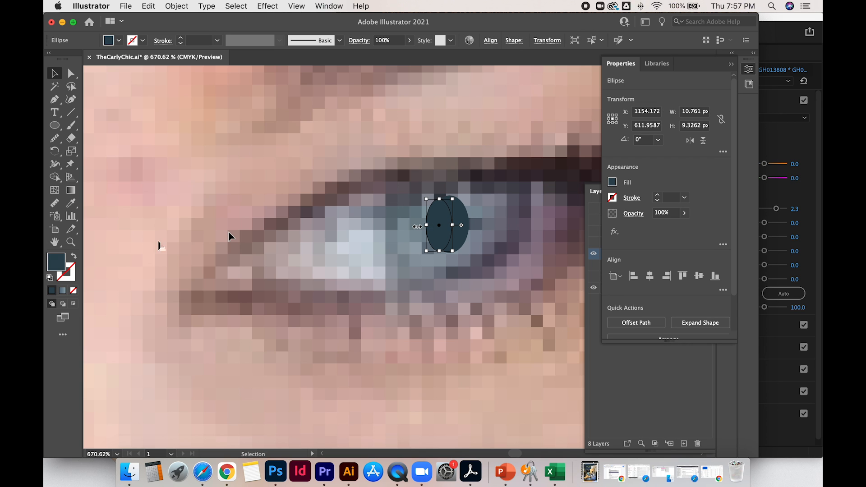
# Step: Fill the narrowed ellipse with the light tone of the eye white sampled from the photo
pyautogui.click(71, 203)
pyautogui.click(361, 241)
pyautogui.click(54, 73)
pyautogui.click(459, 212)
pyautogui.scroll(-3, 459, 217)
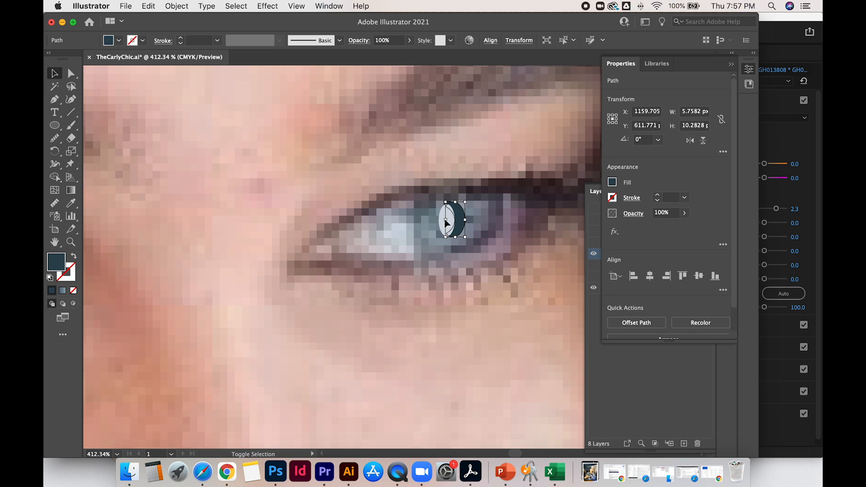
pyautogui.keyDown('shift'); pyautogui.click(446, 222); pyautogui.keyUp('shift')
pyautogui.press('Delete')
pyautogui.scroll(-2, 457, 221)
pyautogui.click(730, 65)
pyautogui.press('super+z')
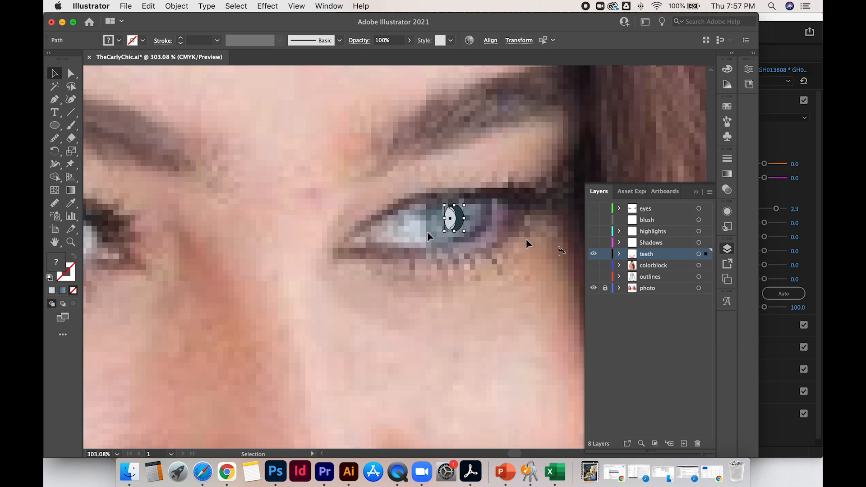
# Step: Recolor one of the pupil shapes with a tone sampled from the far eye's upper edge in the photo
pyautogui.keyDown('shift'); pyautogui.click(460, 219); pyautogui.keyUp('shift')
pyautogui.click(74, 256)
pyautogui.click(70, 203)
pyautogui.click(454, 195)
pyautogui.click(54, 73)
pyautogui.click(448, 183)
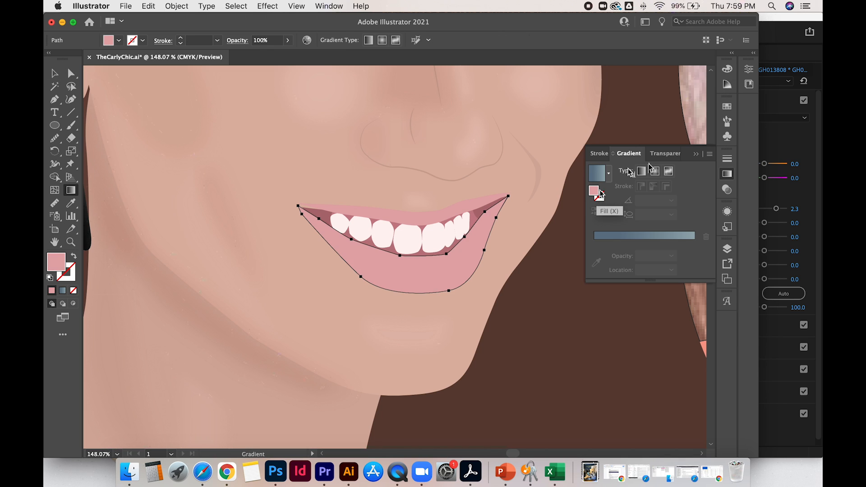
# Step: Apply a radial gradient to the lower lip and stretch it downwards from the teeth to below the lip
pyautogui.click(655, 171)
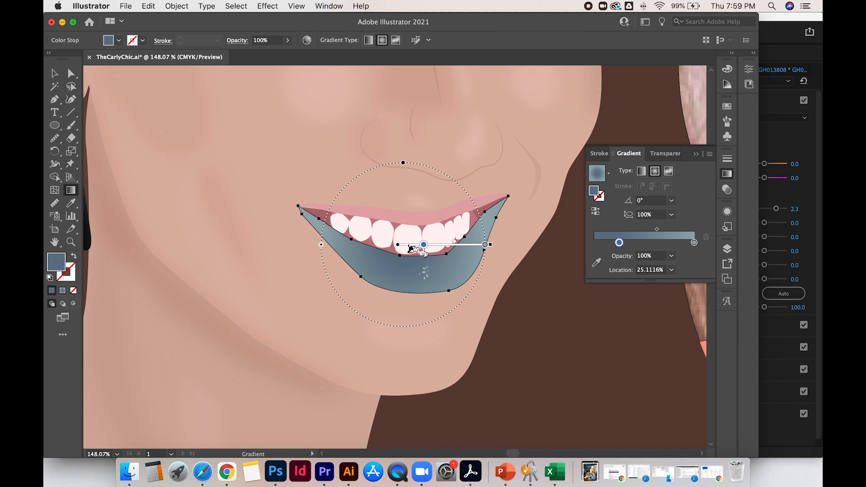
pyautogui.moveTo(412, 229); pyautogui.dragTo(424, 300)
pyautogui.press('i')
pyautogui.click(389, 219)
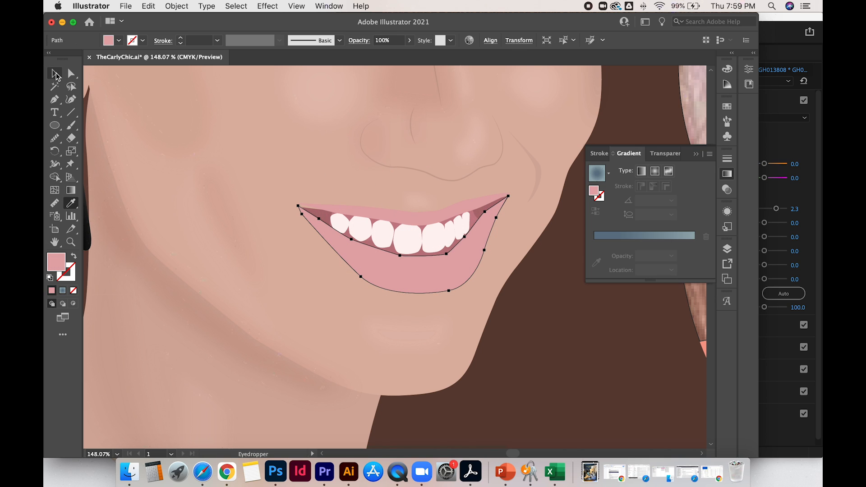
pyautogui.click(55, 73)
pyautogui.press('super+z')
# Step: Color the lower lip gradient's inner stop with the pink sampled from the upper lip
pyautogui.click(71, 190)
pyautogui.doubleClick(412, 232)
pyautogui.click(273, 307)
pyautogui.click(411, 221)
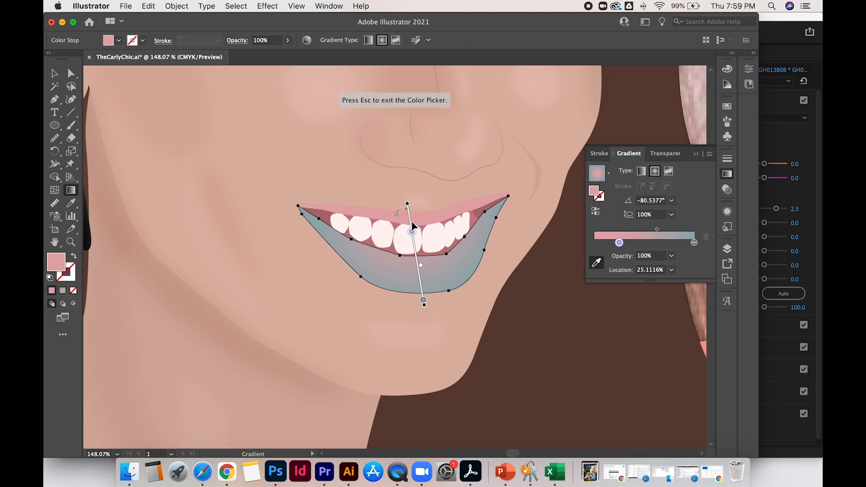
pyautogui.press('Escape')
# Step: Move the lip gradient's inner stop outward and set the outer stop to C 8.94, M 38.7, Y 31, K 0
pyautogui.moveTo(412, 232); pyautogui.dragTo(416, 262)
pyautogui.doubleClick(423, 299)
pyautogui.click(285, 374)
pyautogui.click(412, 220)
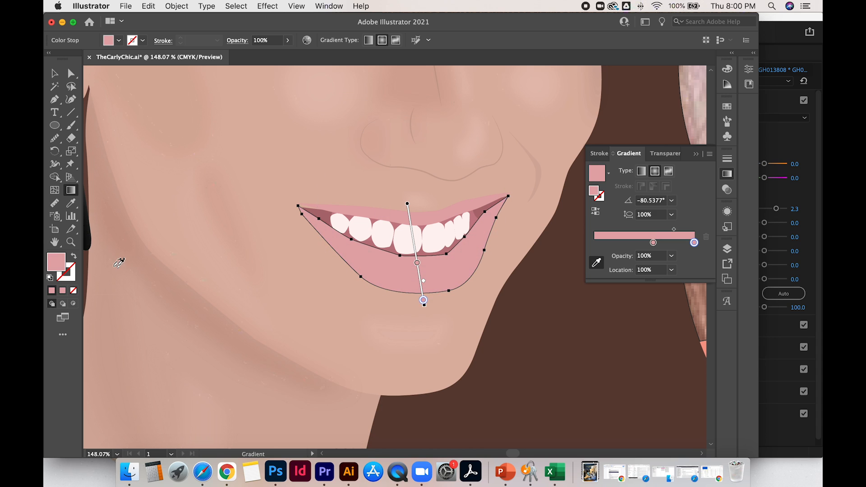
pyautogui.doubleClick(423, 301)
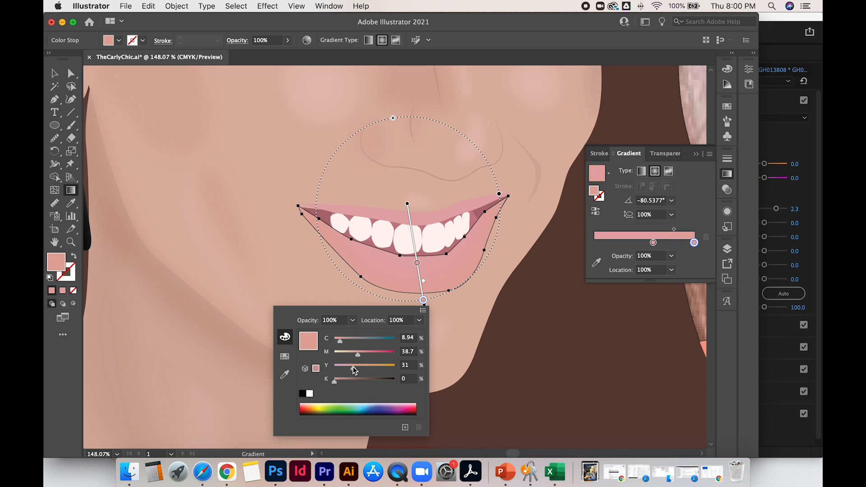
pyautogui.press('Escape')
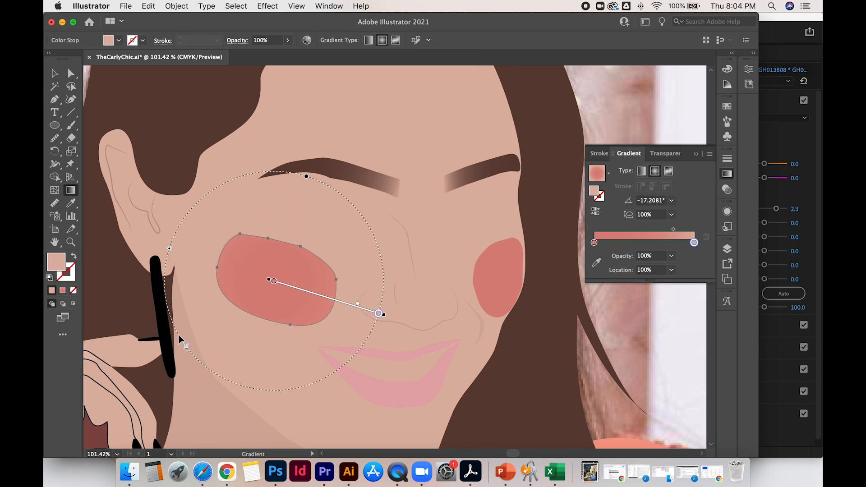
# Step: Shrink and flatten the radial gradient on the near cheek's blush shape
pyautogui.moveTo(179, 336); pyautogui.dragTo(217, 313)
pyautogui.moveTo(292, 222); pyautogui.dragTo(285, 242)
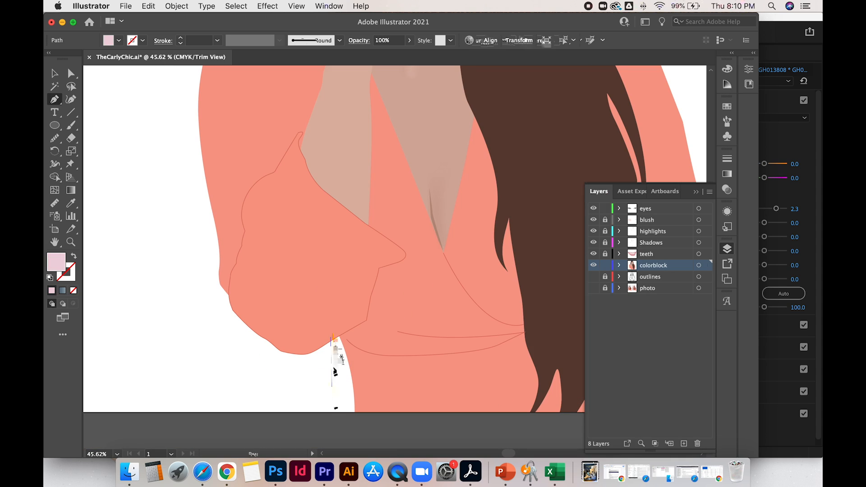
# Step: Draw the pale pink background shape under the sleeve, beside the waist, on the colorblock layer
pyautogui.moveTo(324, 425); pyautogui.dragTo(304, 435)
pyautogui.click(329, 309)
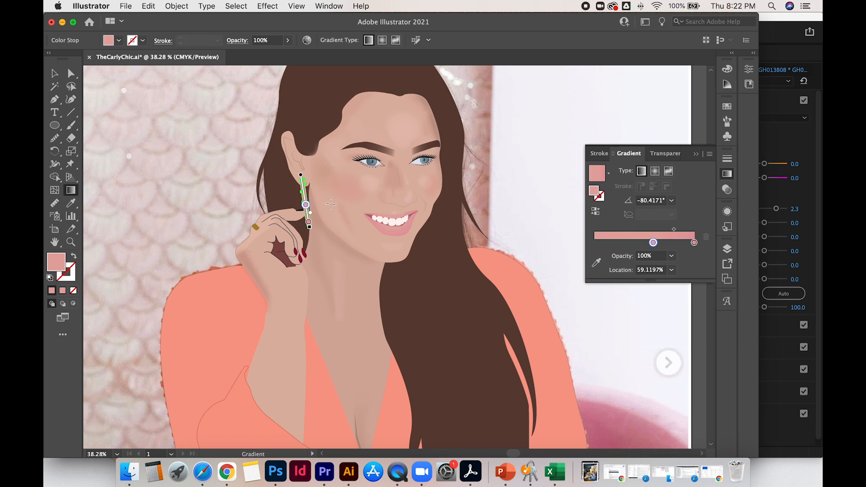
# Step: Recolor the earring's gradient stops with pale pink tones sampled from the photo background
pyautogui.press('i')
pyautogui.click(133, 154)
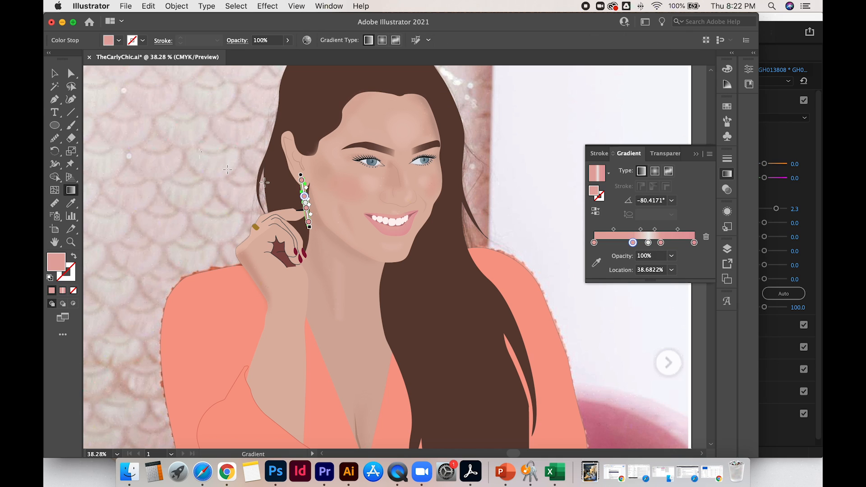
pyautogui.click(597, 263)
pyautogui.scroll(5, 144, 145)
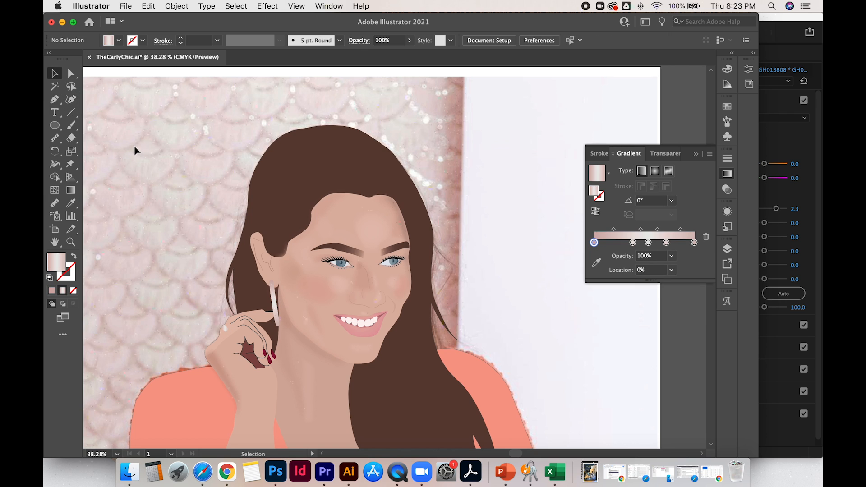
pyautogui.scroll(5, 226, 330)
pyautogui.click(212, 340)
pyautogui.moveTo(594, 256); pyautogui.dragTo(606, 273)
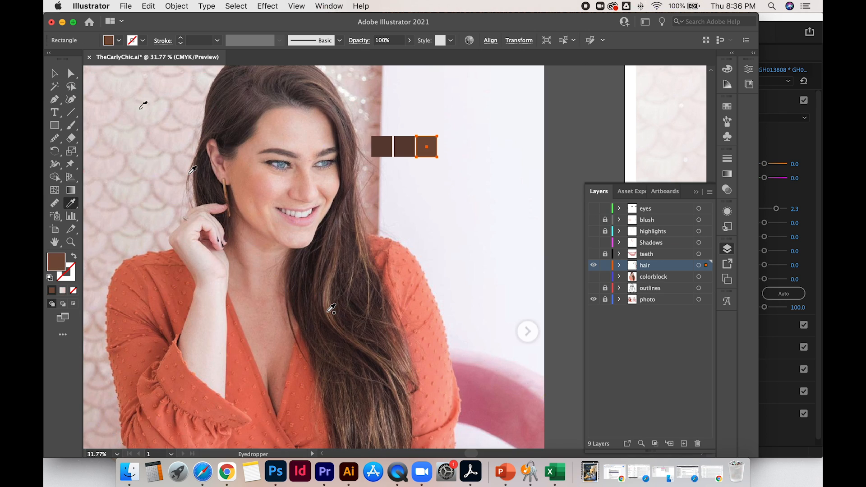
# Step: Sample a tan hair highlight into the last swatch square, and add a fourth square at the row's start
pyautogui.click(362, 239)
pyautogui.click(54, 73)
pyautogui.click(119, 158)
pyautogui.moveTo(400, 146)
pyautogui.mouseDown()
pyautogui.moveTo(445, 146)
pyautogui.moveTo(409, 144)
pyautogui.mouseUp()
pyautogui.keyDown('alt'); pyautogui.keyDown('shift'); pyautogui.moveTo(410, 144); pyautogui.dragTo(386, 144); pyautogui.keyUp('shift'); pyautogui.keyUp('alt')
pyautogui.press('i')
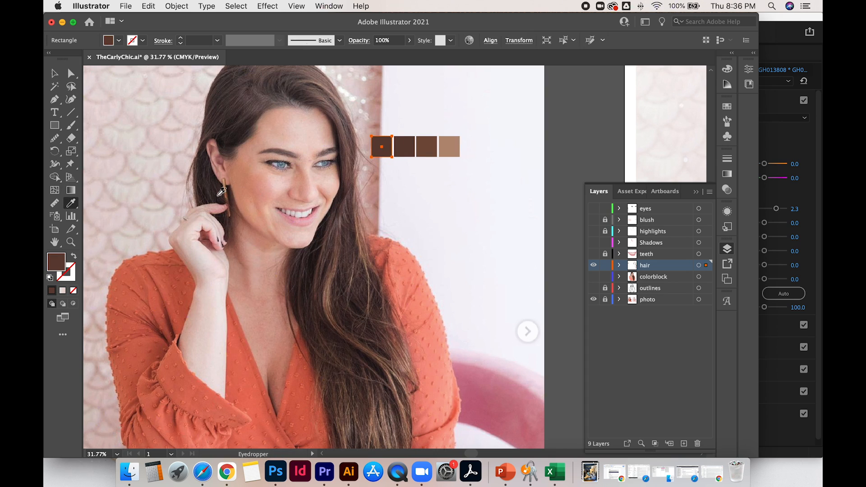
# Step: Fill the first swatch square with a very dark brown sampled from the hair in the photo
pyautogui.click(210, 190)
pyautogui.click(208, 182)
pyautogui.click(238, 121)
pyautogui.press('super+shift+a')
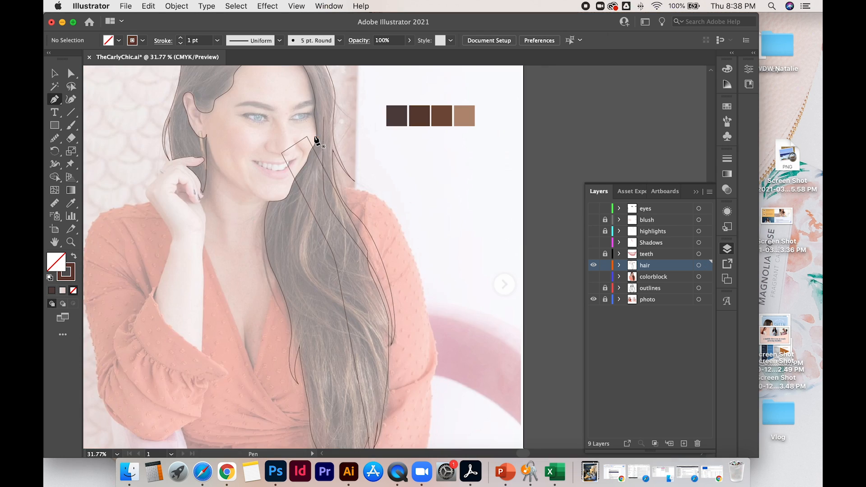
# Step: Draw a long wavy hair strand from beside the cheek down to the hair's lower right edge, with its return edge back up
pyautogui.scroll(5, 314, 138)
pyautogui.click(318, 141)
pyautogui.moveTo(320, 183); pyautogui.dragTo(319, 208)
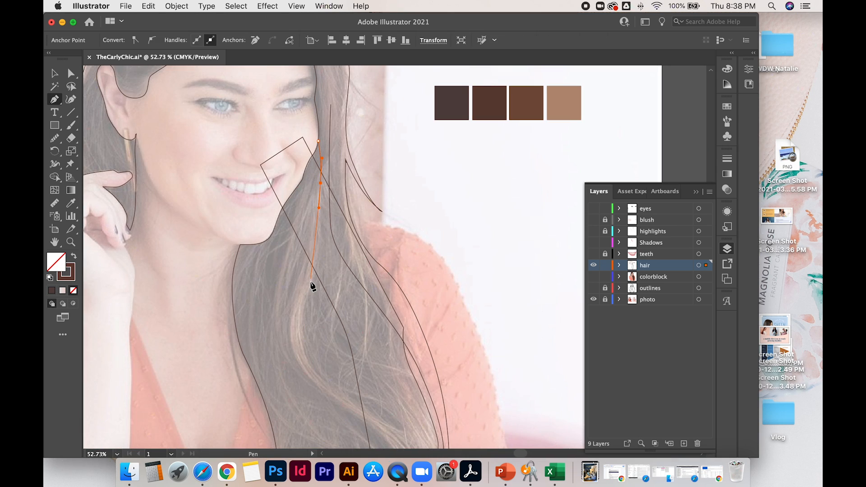
pyautogui.moveTo(323, 373); pyautogui.dragTo(347, 404)
pyautogui.scroll(-3, 347, 404)
pyautogui.moveTo(357, 337); pyautogui.dragTo(375, 366)
pyautogui.scroll(-3, 377, 367)
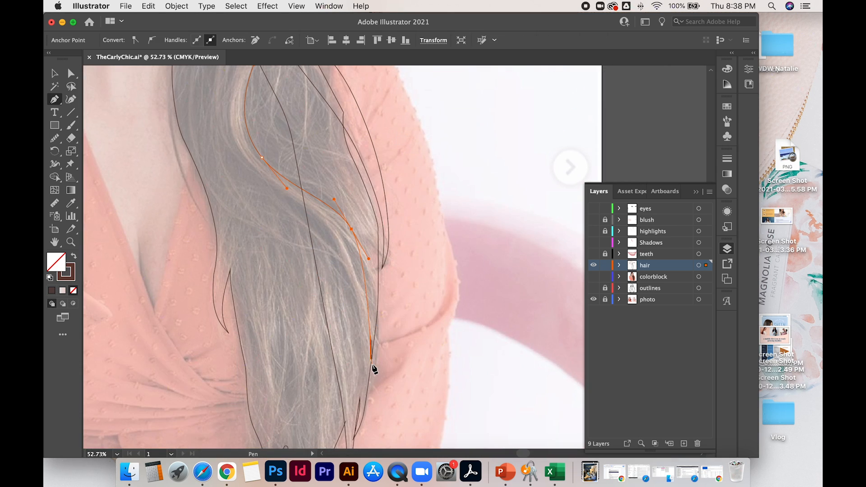
pyautogui.scroll(4, 238, 164)
pyautogui.moveTo(243, 179); pyautogui.dragTo(226, 116)
pyautogui.click(304, 73)
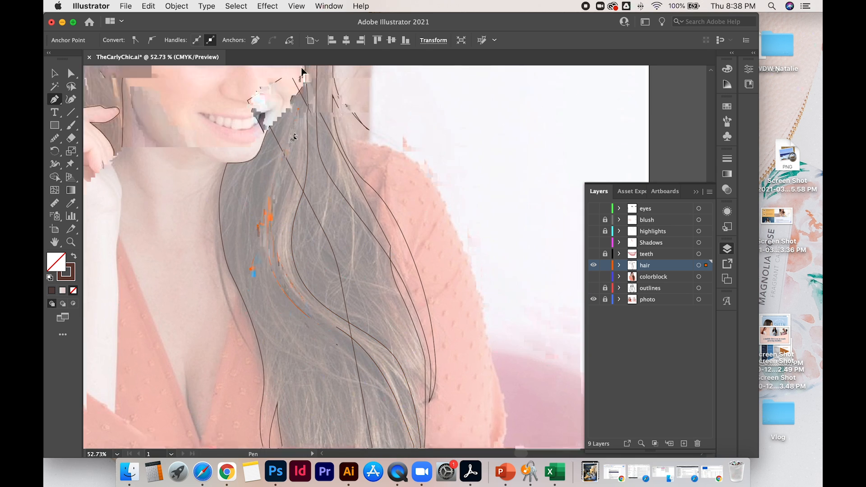
# Step: Start another strand outline running down the hair from beside the jaw
pyautogui.scroll(-2, 294, 139)
pyautogui.click(272, 81)
pyautogui.moveTo(275, 205); pyautogui.dragTo(291, 255)
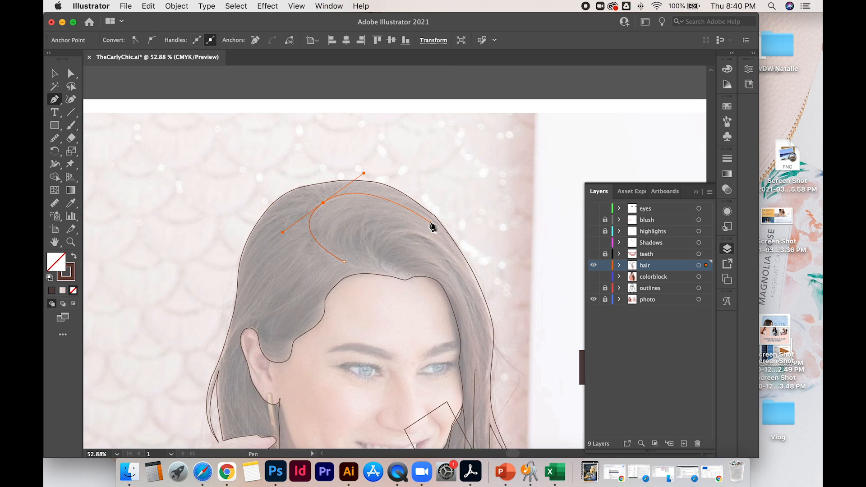
# Step: Extend the curved strand outline over the crown, from the parting toward the far edge of the hair
pyautogui.click(464, 259)
pyautogui.scroll(-2, 489, 299)
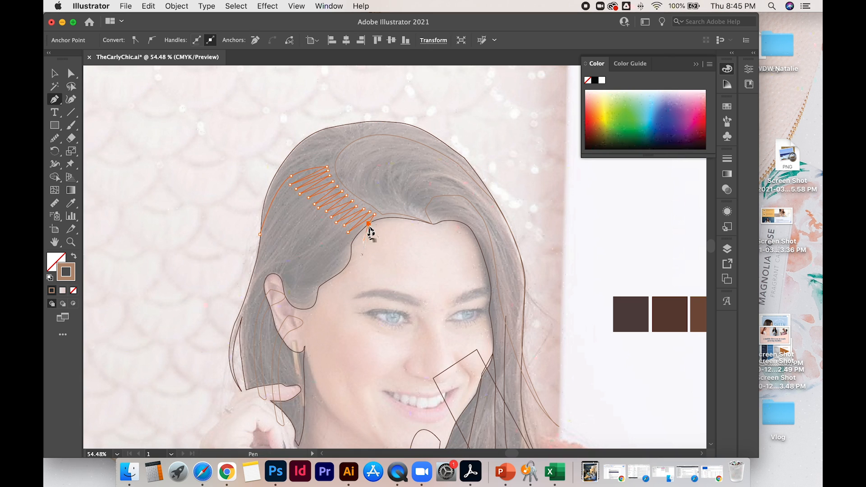
# Step: Continue the zigzag strand path from the hairline down across the face and hand, and close it at the outer hair edge
pyautogui.click(55, 73)
pyautogui.click(145, 145)
pyautogui.click(316, 207)
pyautogui.press('p')
pyautogui.click(369, 224)
pyautogui.scroll(-2, 311, 431)
pyautogui.click(304, 434)
pyautogui.click(215, 329)
pyautogui.click(217, 274)
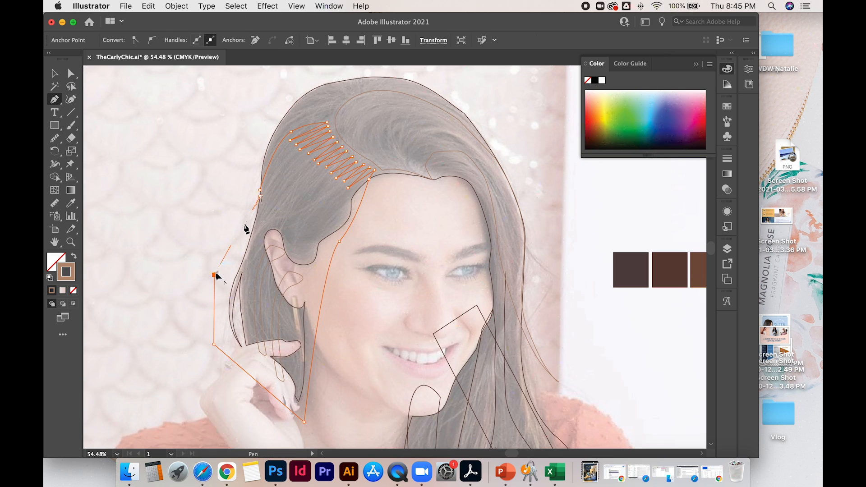
pyautogui.click(259, 190)
pyautogui.click(55, 74)
pyautogui.click(124, 139)
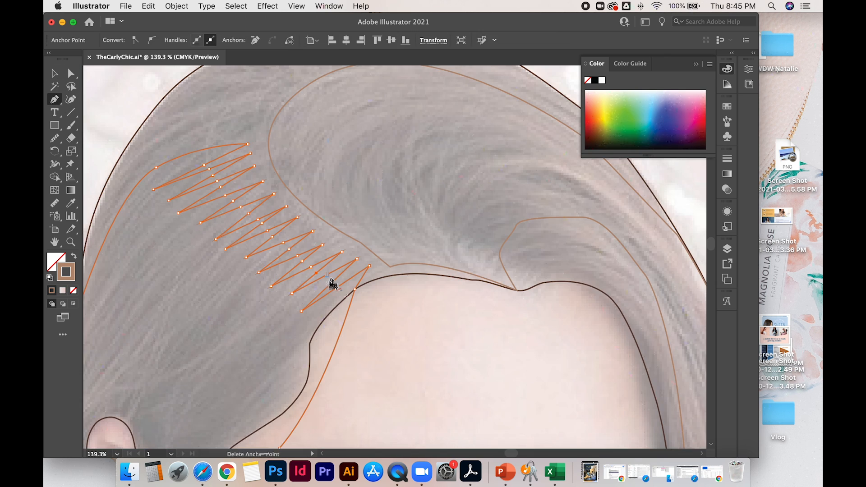
# Step: Move individual mid-line anchor points of the zigzag edge down toward the hairline to reshape its hair spikes
pyautogui.click(71, 73)
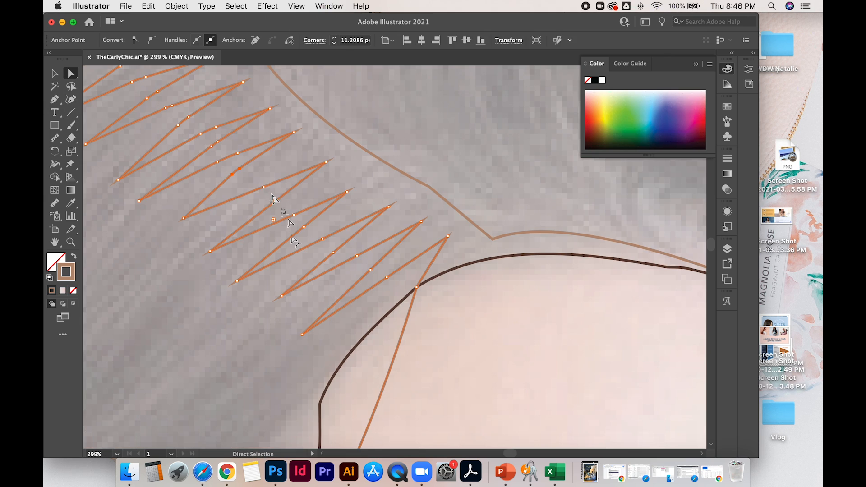
pyautogui.click(260, 182)
pyautogui.moveTo(262, 186); pyautogui.dragTo(318, 258)
pyautogui.click(274, 201)
pyautogui.click(294, 215)
pyautogui.moveTo(296, 218); pyautogui.dragTo(375, 318)
pyautogui.click(304, 227)
pyautogui.click(323, 240)
pyautogui.moveTo(325, 243); pyautogui.dragTo(391, 328)
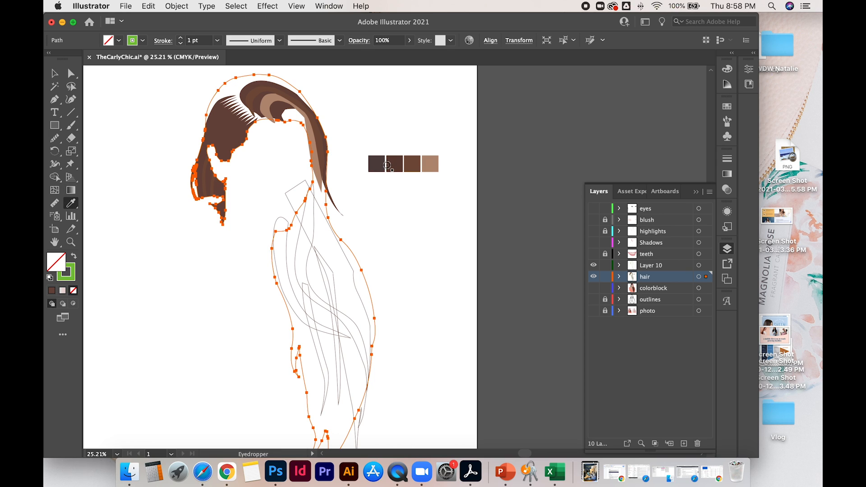
# Step: Fill the main hair shape with the second swatch's dark brown and the long strand paths with the third swatch's medium brown
pyautogui.click(386, 166)
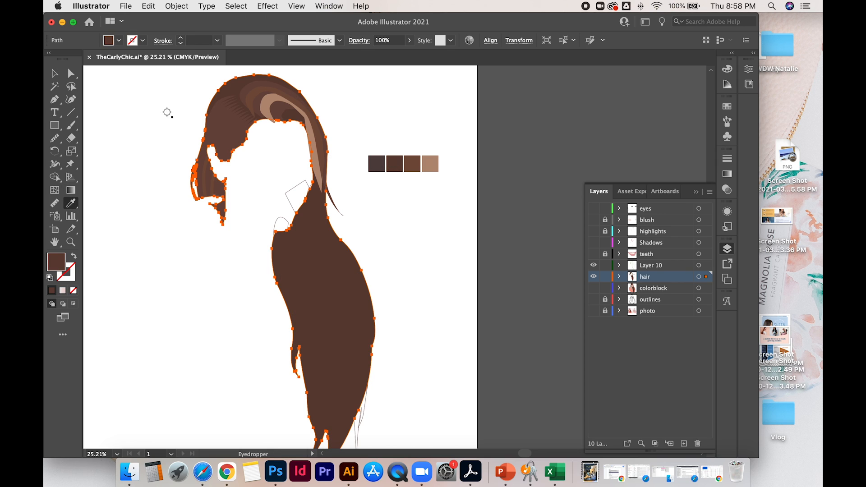
pyautogui.click(54, 73)
pyautogui.click(319, 300)
pyautogui.click(333, 289)
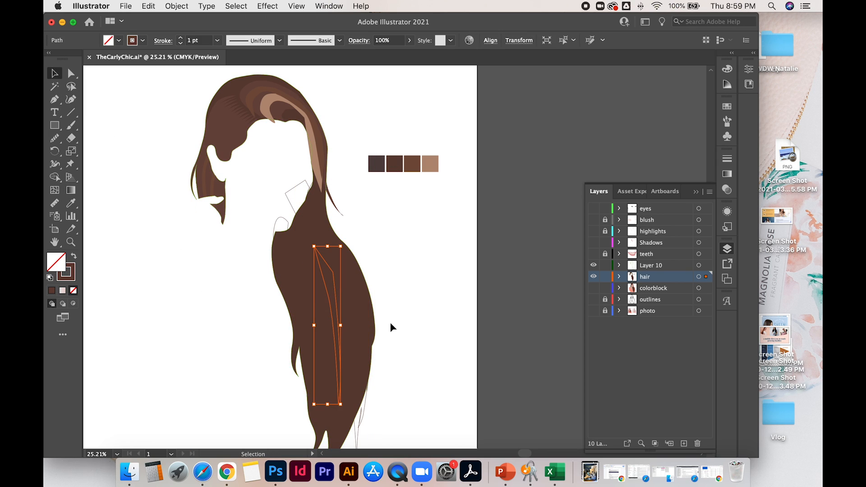
pyautogui.moveTo(390, 327); pyautogui.dragTo(294, 325)
pyautogui.keyDown('shift'); pyautogui.click(294, 326); pyautogui.keyUp('shift')
pyautogui.keyDown('shift'); pyautogui.click(301, 368); pyautogui.keyUp('shift')
pyautogui.click(71, 202)
pyautogui.click(412, 164)
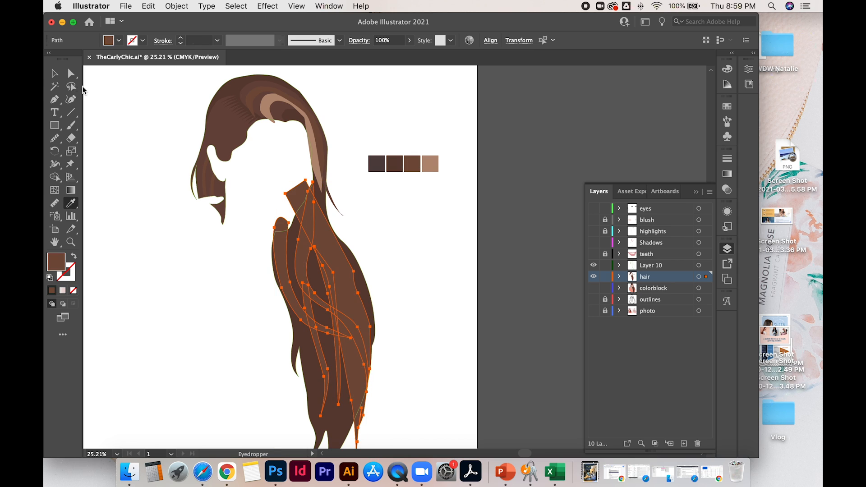
# Step: Fill the narrow central strand with the tan of the fourth swatch square
pyautogui.click(54, 73)
pyautogui.click(337, 355)
pyautogui.click(71, 203)
pyautogui.click(433, 168)
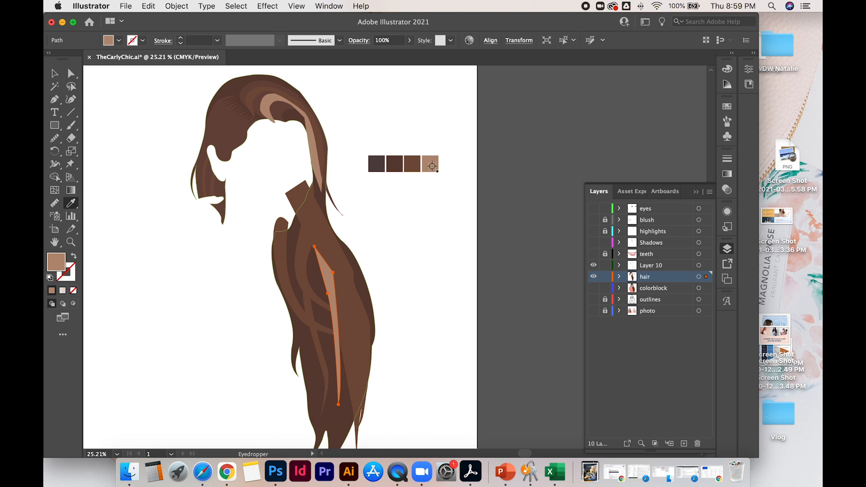
pyautogui.click(54, 73)
pyautogui.click(235, 246)
# Step: Trim the rounded strand end that sticks out above the hair outline near the neck, using Shape Builder
pyautogui.scroll(-3, 325, 364)
pyautogui.scroll(3, 325, 364)
pyautogui.click(304, 409)
pyautogui.moveTo(357, 406); pyautogui.dragTo(201, 281)
pyautogui.scroll(-3, 202, 281)
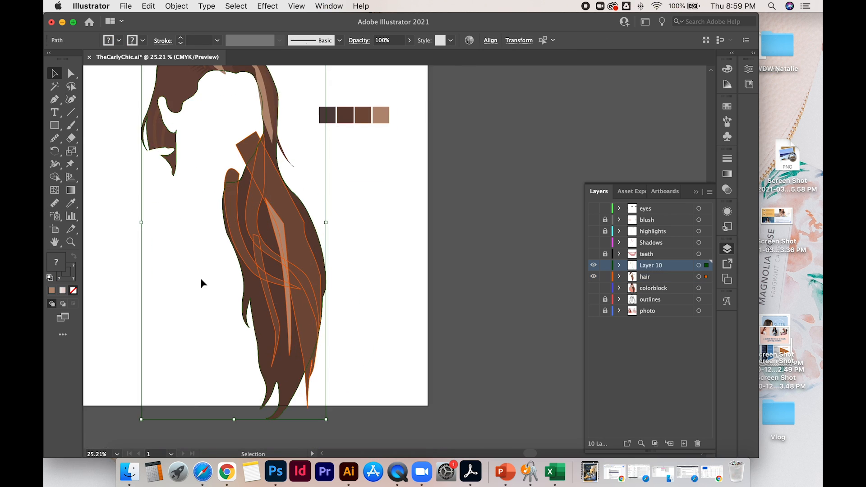
pyautogui.scroll(6, 201, 280)
pyautogui.click(406, 307)
pyautogui.scroll(5, 245, 325)
pyautogui.click(247, 339)
pyautogui.keyDown('shift'); pyautogui.click(257, 244); pyautogui.keyUp('shift')
pyautogui.hotkey('shift', 'm')
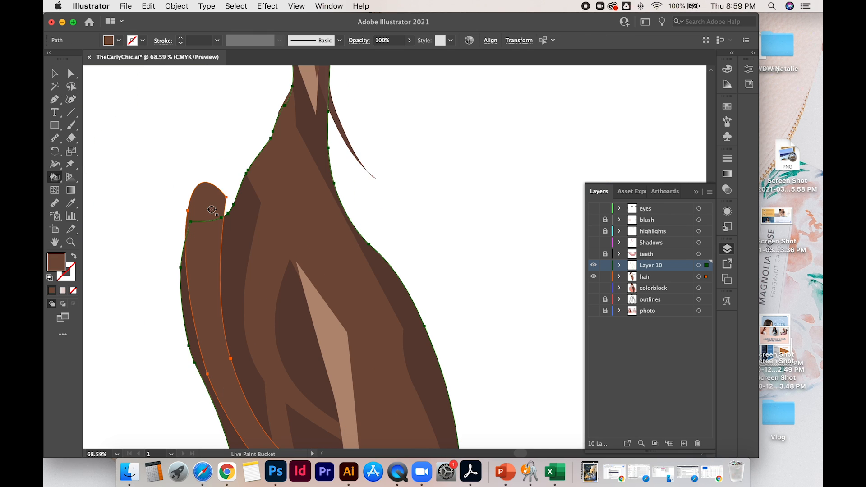
pyautogui.moveTo(58, 180); pyautogui.dragTo(88, 181)
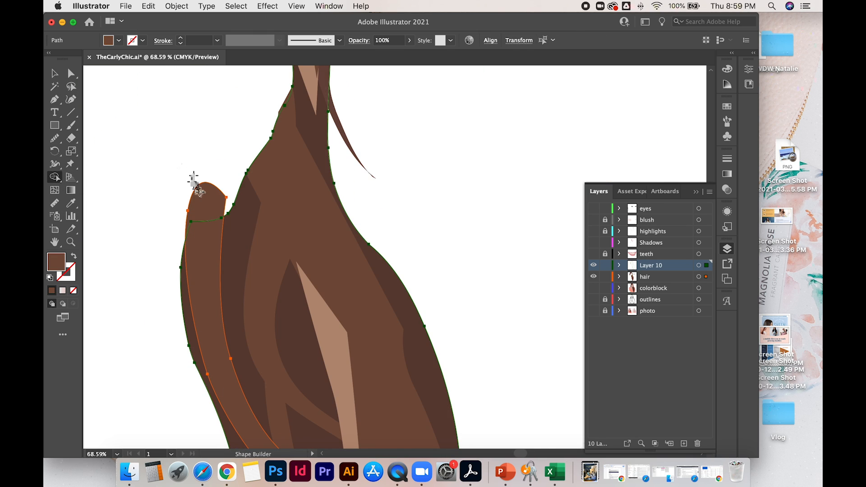
pyautogui.keyDown('alt'); pyautogui.click(194, 197); pyautogui.keyUp('alt')
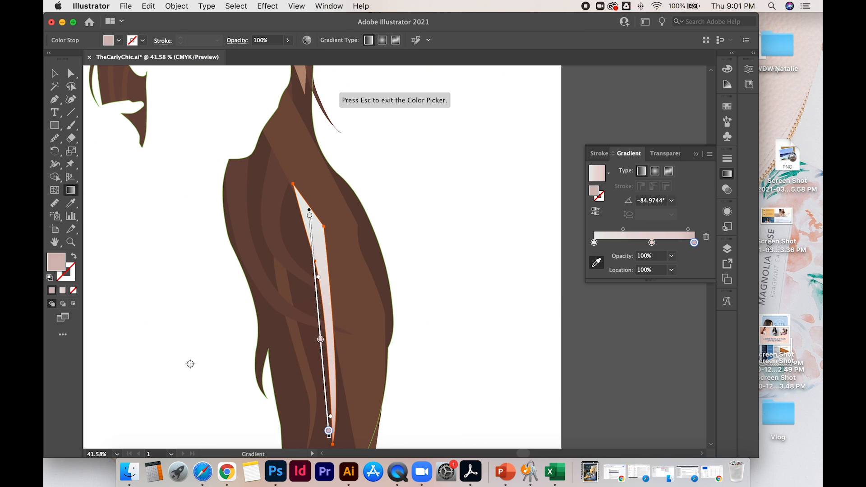
# Step: Recolor the narrow strand's gradient to run from the third swatch's brown to the fourth swatch's tan, and remove its middle stop
pyautogui.scroll(5, 190, 364)
pyautogui.click(448, 159)
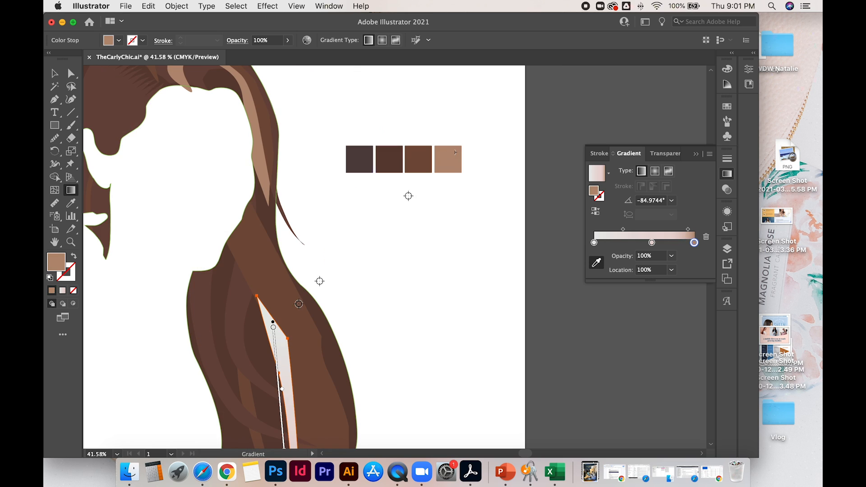
pyautogui.doubleClick(273, 341)
pyautogui.click(135, 259)
pyautogui.click(417, 158)
pyautogui.scroll(-5, 267, 265)
pyautogui.moveTo(264, 326); pyautogui.dragTo(234, 323)
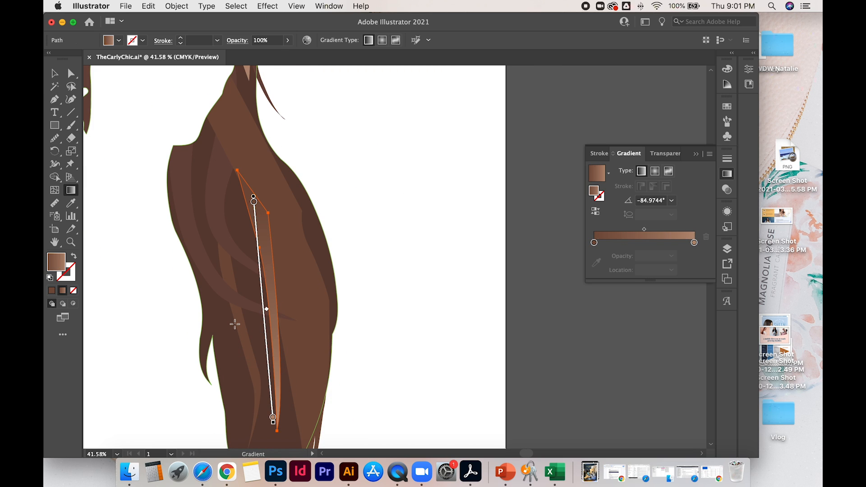
pyautogui.click(55, 73)
pyautogui.scroll(-3, 116, 201)
pyautogui.press('g')
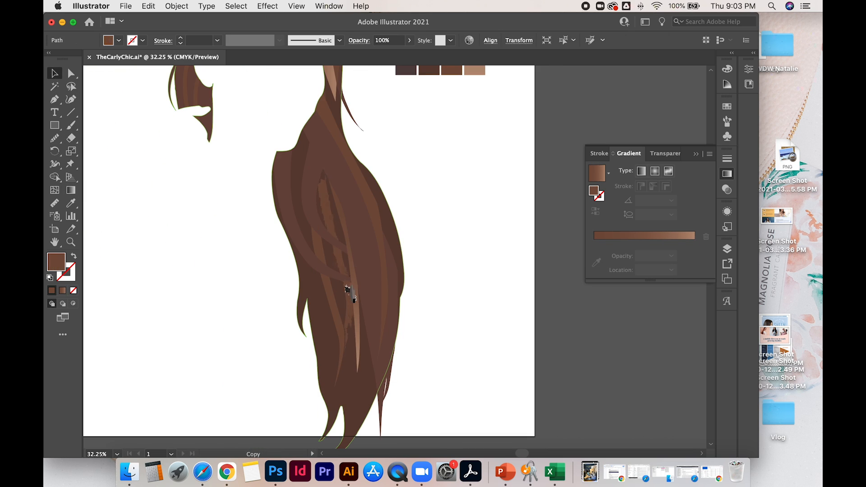
pyautogui.click(70, 204)
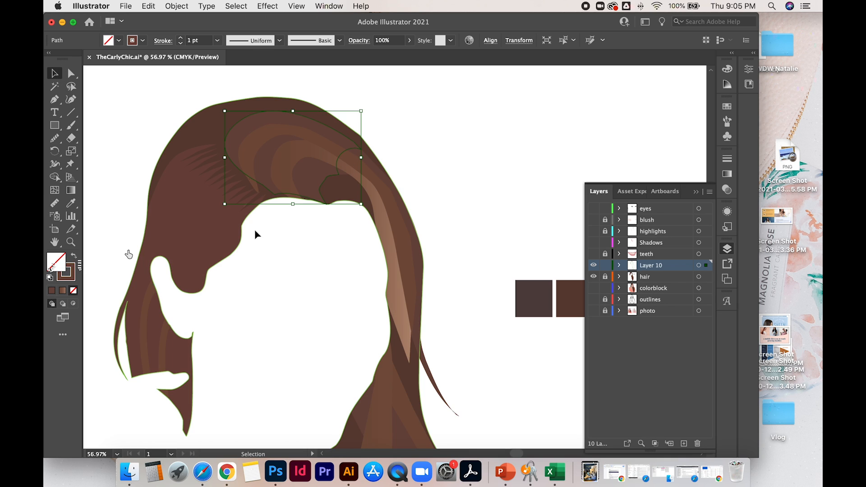
pyautogui.scroll(5, 284, 190)
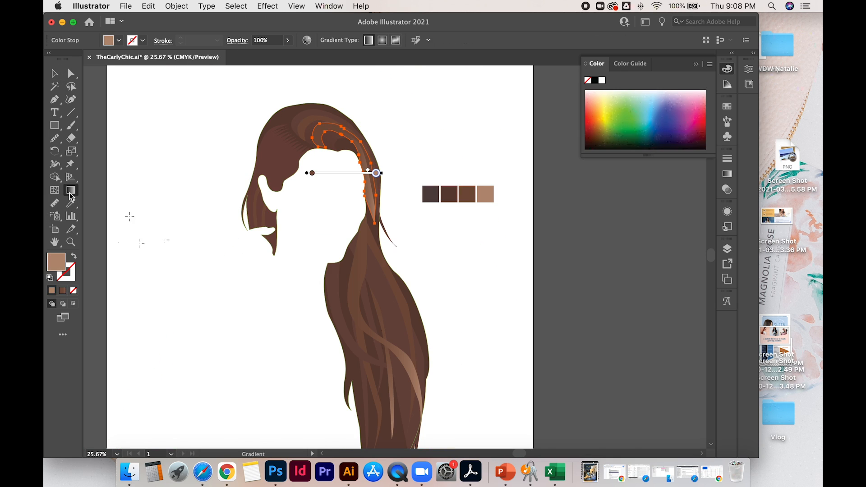
# Step: Recolor the end stop of the crown highlight's gradient with a golden brown of C 30, M 50, Y 75, K 10
pyautogui.doubleClick(376, 172)
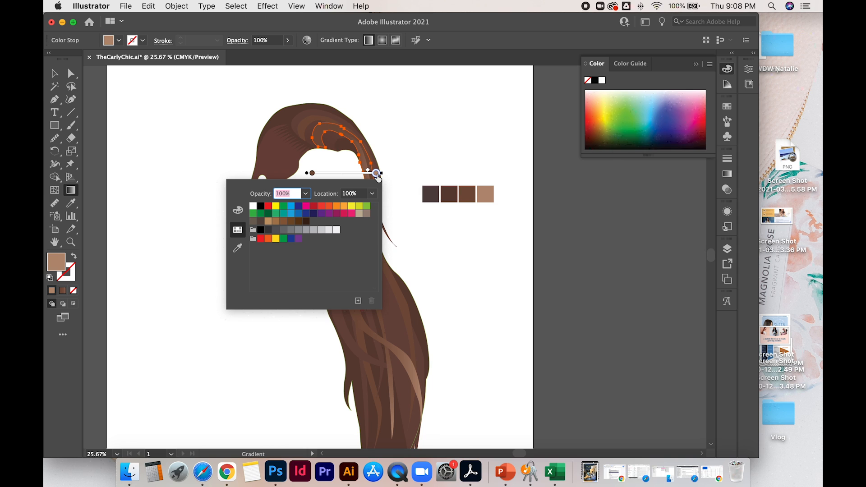
pyautogui.click(275, 221)
pyautogui.click(238, 210)
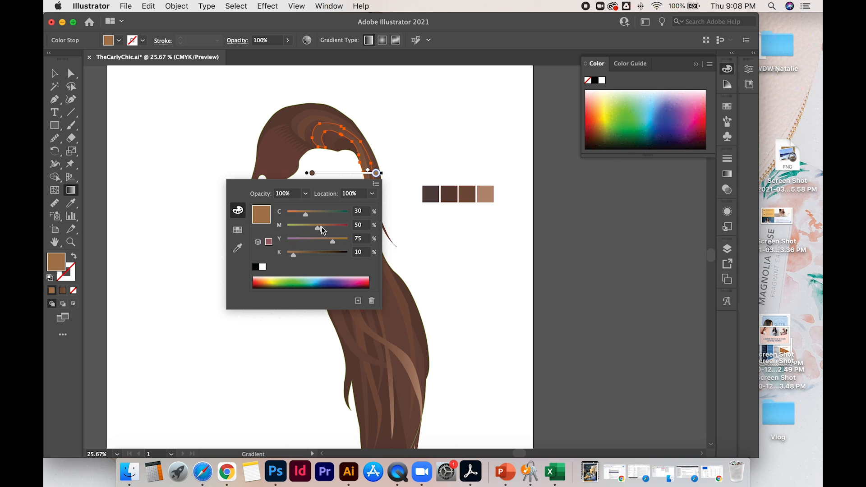
pyautogui.click(135, 120)
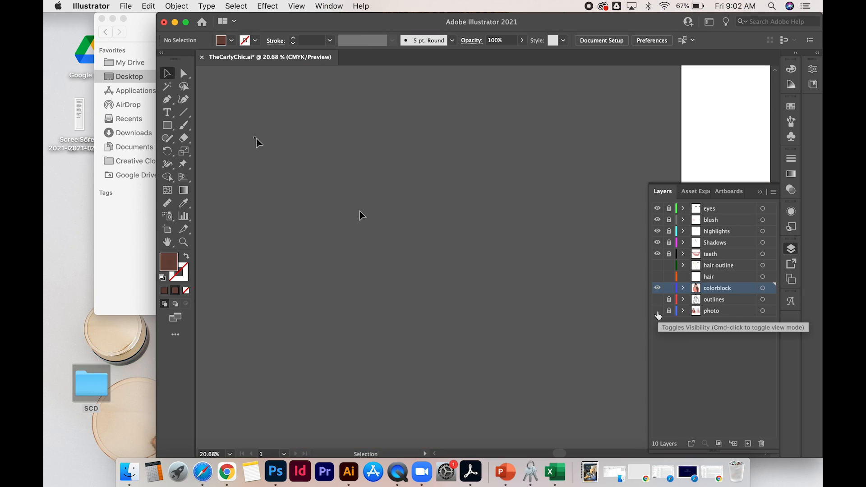
# Step: Draw a circle beside the artboard on the colorblock layer, with no fill and a white 2 pt stroke
pyautogui.moveTo(360, 155); pyautogui.dragTo(468, 264)
pyautogui.click(163, 278)
pyautogui.click(186, 256)
pyautogui.click(186, 291)
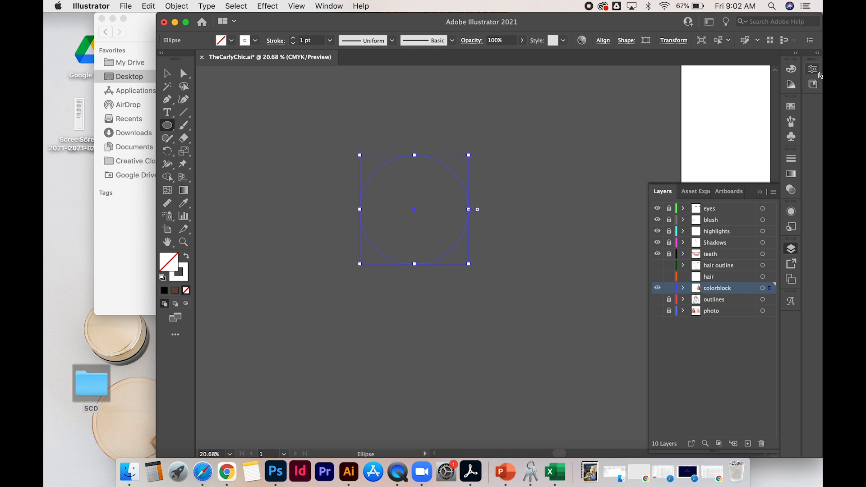
pyautogui.click(813, 69)
# Step: Draw a square about 602 px wide beside the circle and delete one corner anchor to leave an open right angle
pyautogui.moveTo(168, 125); pyautogui.dragTo(214, 159)
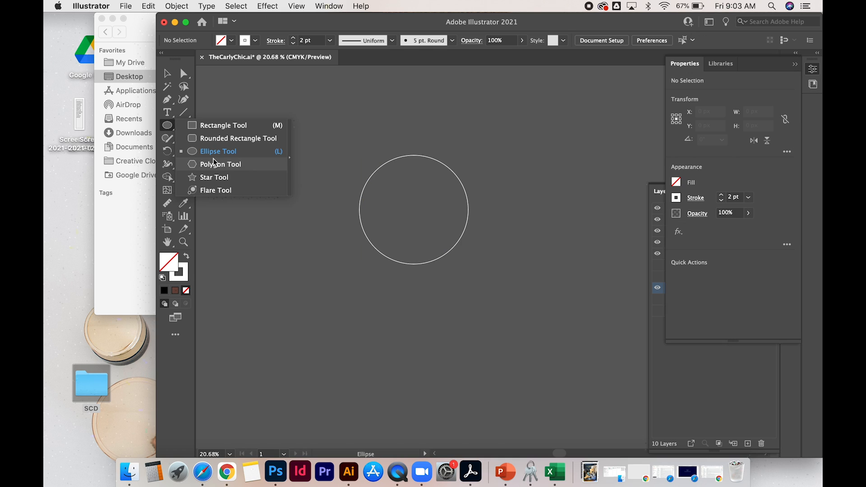
pyautogui.click(222, 124)
pyautogui.moveTo(220, 120); pyautogui.dragTo(324, 224)
pyautogui.click(183, 73)
pyautogui.click(323, 223)
pyautogui.press('Delete')
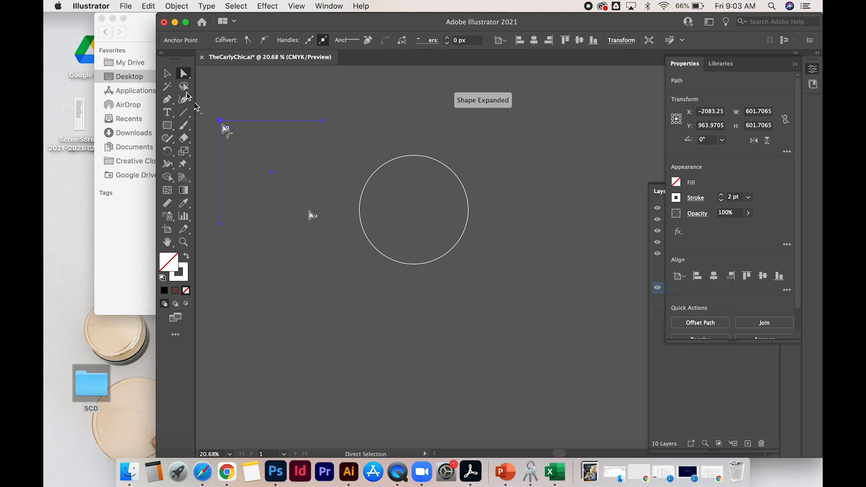
# Step: Rotate the open right angle so its corner points up, and place it inside the circle's upper half
pyautogui.click(167, 73)
pyautogui.moveTo(330, 122); pyautogui.dragTo(382, 187)
pyautogui.moveTo(312, 139); pyautogui.dragTo(456, 155)
pyautogui.moveTo(416, 115); pyautogui.dragTo(430, 153)
pyautogui.scroll(5, 367, 207)
# Step: Place copies of the circle above both sides of the original so they meet the angle's corner and ends
pyautogui.click(449, 331)
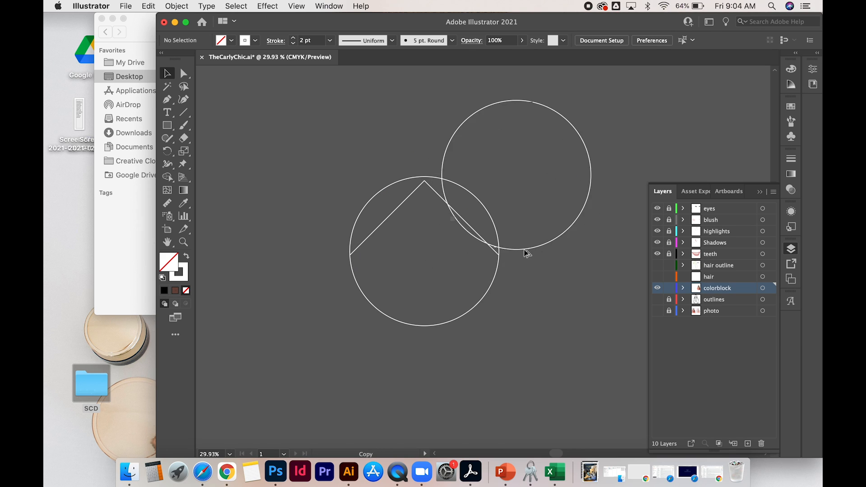
pyautogui.moveTo(527, 254); pyautogui.dragTo(506, 257)
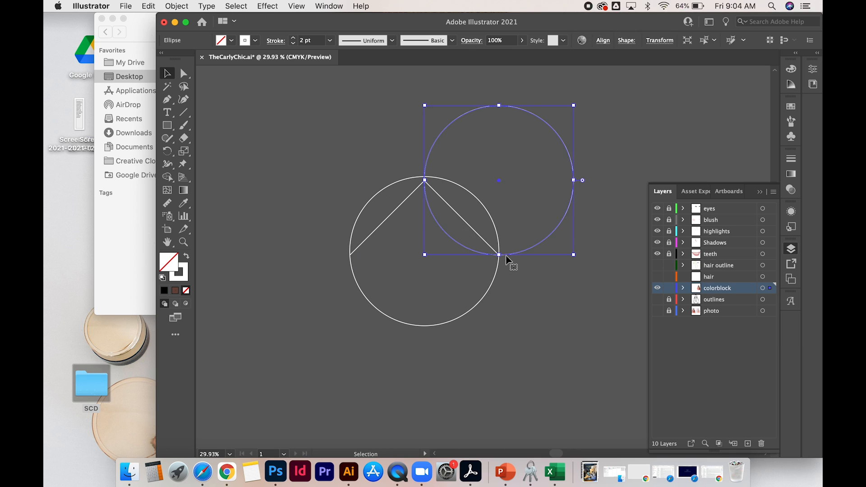
pyautogui.moveTo(567, 221); pyautogui.dragTo(416, 221)
# Step: Fill the cut lower circle with white and delete the upper-right circle
pyautogui.click(167, 73)
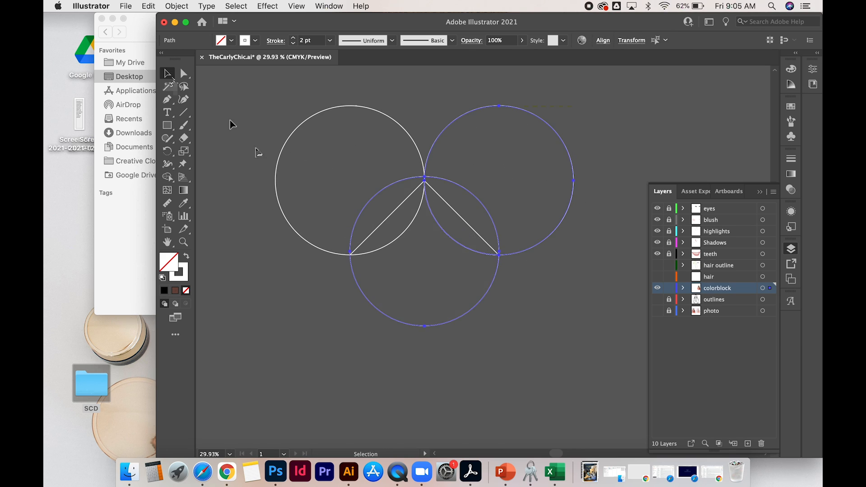
pyautogui.click(258, 150)
pyautogui.click(350, 261)
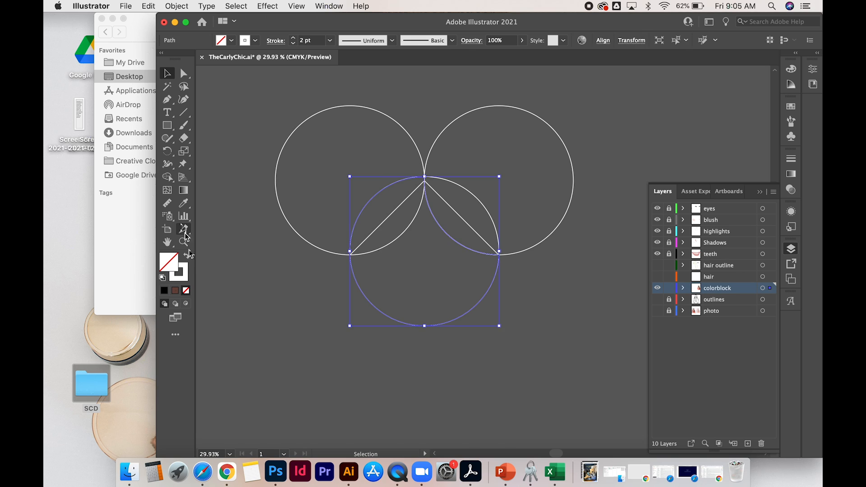
pyautogui.click(186, 256)
pyautogui.click(532, 307)
pyautogui.moveTo(454, 298); pyautogui.dragTo(470, 387)
pyautogui.press('super+z')
pyautogui.click(541, 242)
pyautogui.press('Delete')
# Step: Subtract the upper-left circle's overlap from the white shape with Shape Builder to form a pointed scale
pyautogui.click(339, 254)
pyautogui.keyDown('shift'); pyautogui.click(366, 271); pyautogui.keyUp('shift')
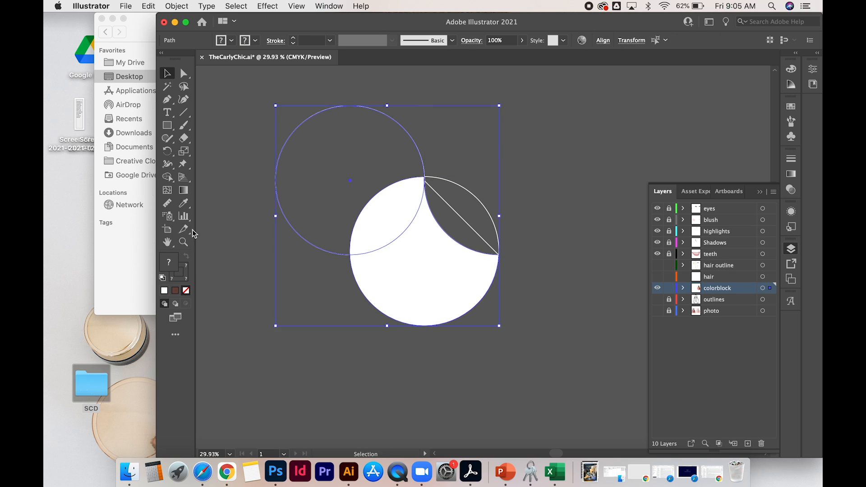
pyautogui.click(168, 177)
pyautogui.keyDown('alt'); pyautogui.click(374, 221); pyautogui.keyUp('alt')
pyautogui.click(167, 73)
pyautogui.click(307, 120)
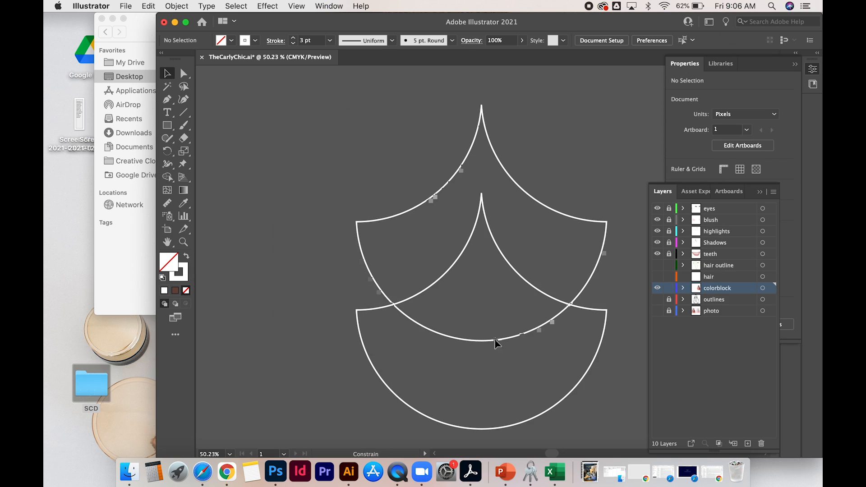
# Step: Move the upper scale copy higher, trim its part outside the lower scale with Shape Builder, and open the grouped scale's stroke options
pyautogui.moveTo(497, 340); pyautogui.dragTo(495, 337)
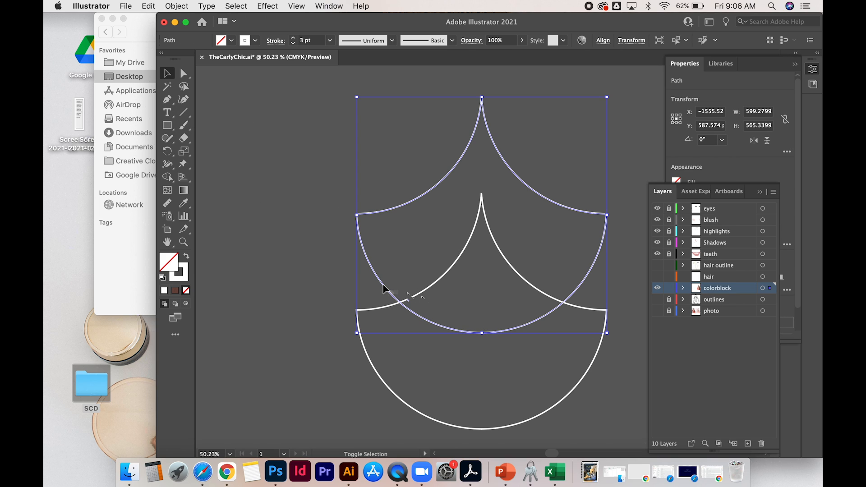
pyautogui.keyDown('shift'); pyautogui.click(395, 304); pyautogui.keyUp('shift')
pyautogui.click(167, 177)
pyautogui.keyDown('alt'); pyautogui.click(406, 216); pyautogui.keyUp('alt')
pyautogui.click(167, 73)
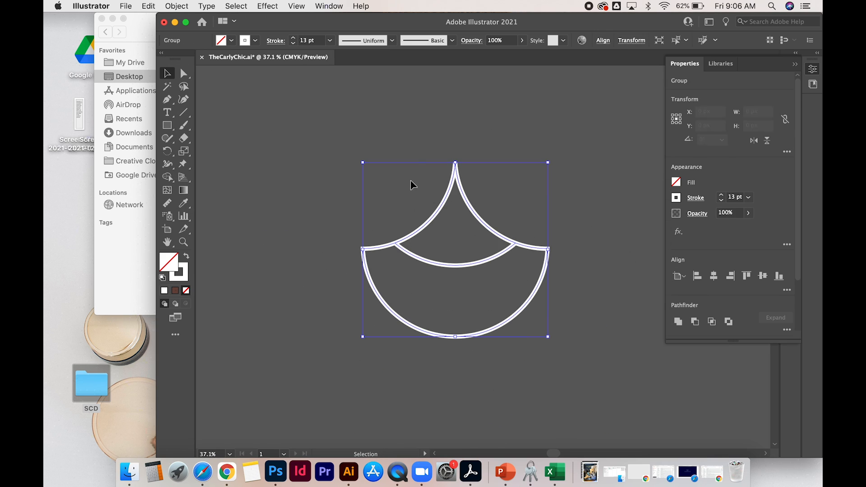
pyautogui.click(697, 198)
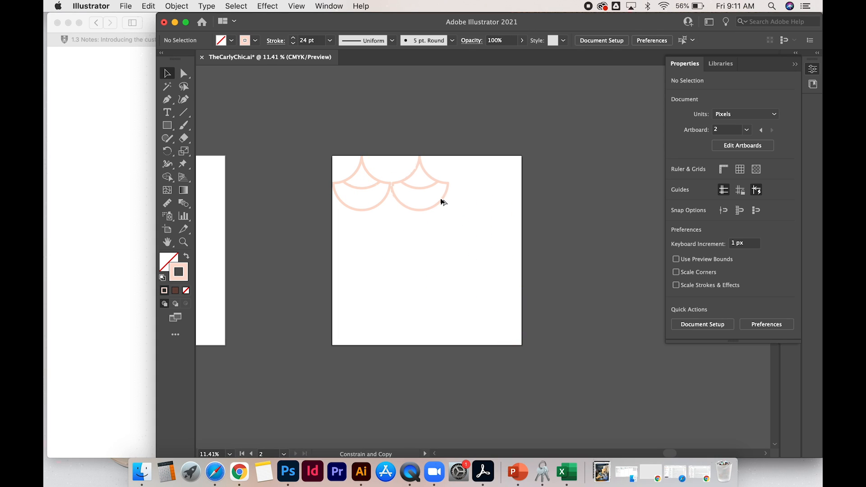
# Step: Copy the second peach scale sideways to add a third one to the row along the artboard's upper edge
pyautogui.moveTo(441, 200); pyautogui.dragTo(500, 199)
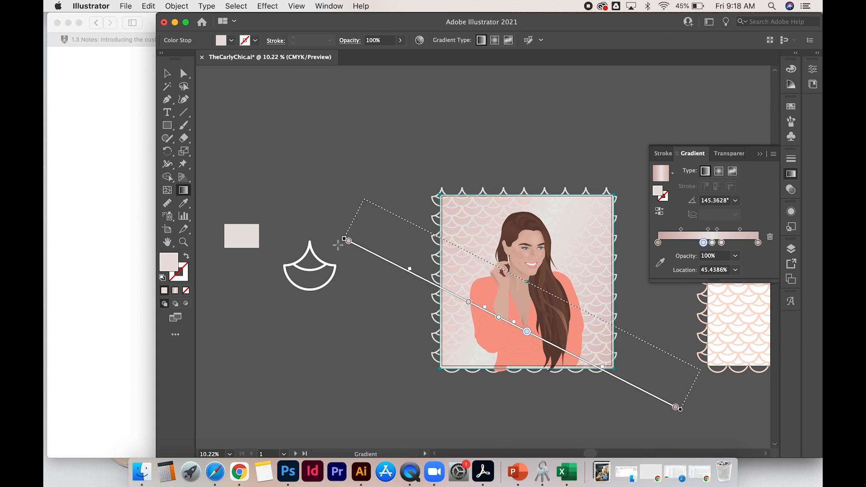
# Step: Stretch the start of the background's diagonal gradient farther out past the artboard's upper-left side
pyautogui.moveTo(343, 240); pyautogui.dragTo(309, 224)
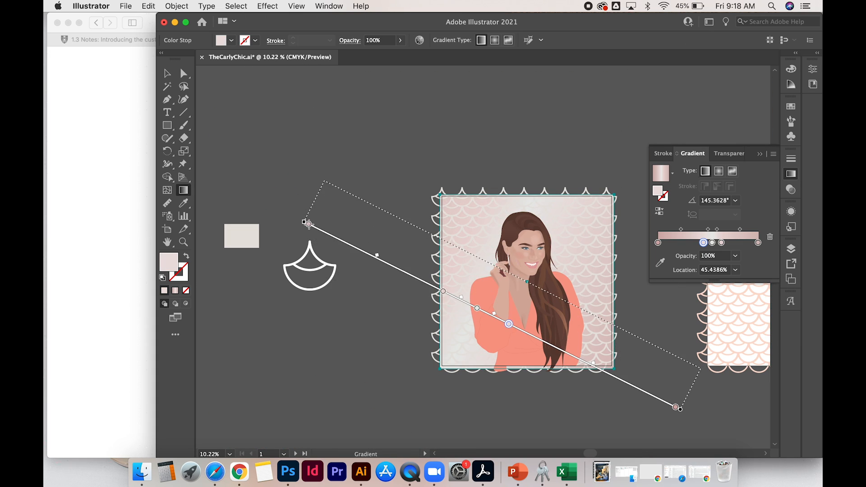